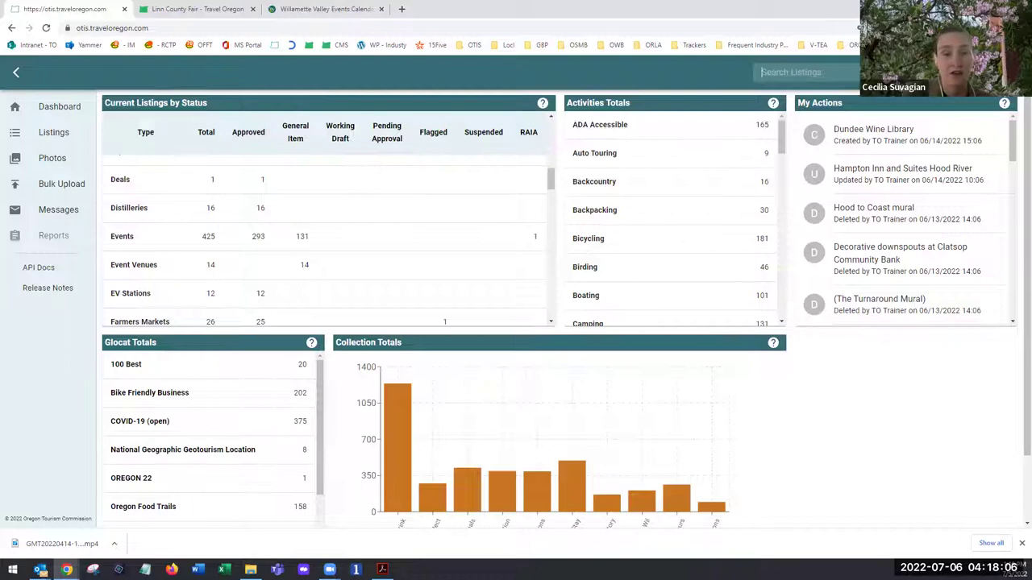
# Step: Open the full list of listings from the dashboard
pyautogui.click(790, 72)
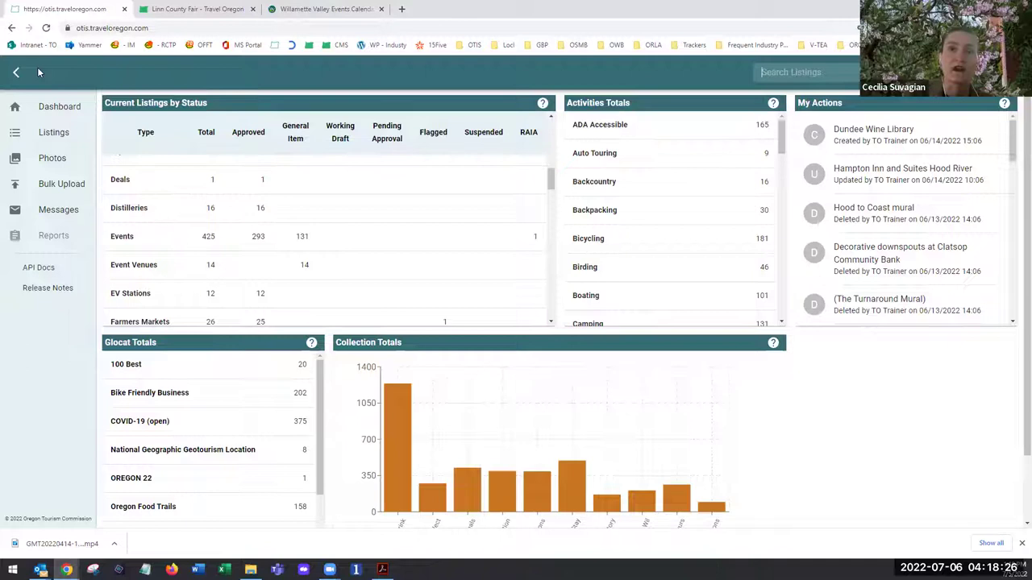
pyautogui.click(67, 136)
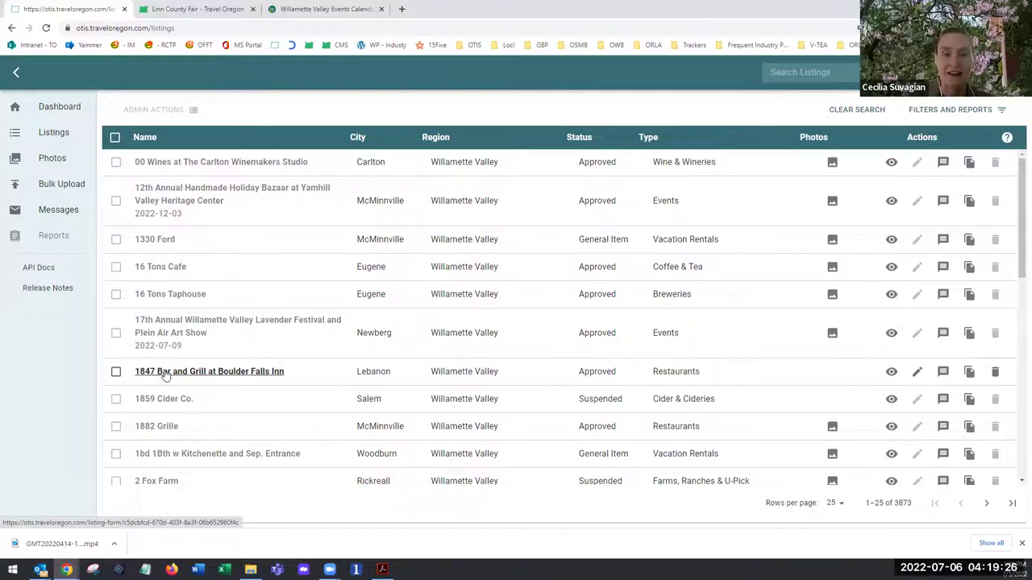
pyautogui.click(832, 165)
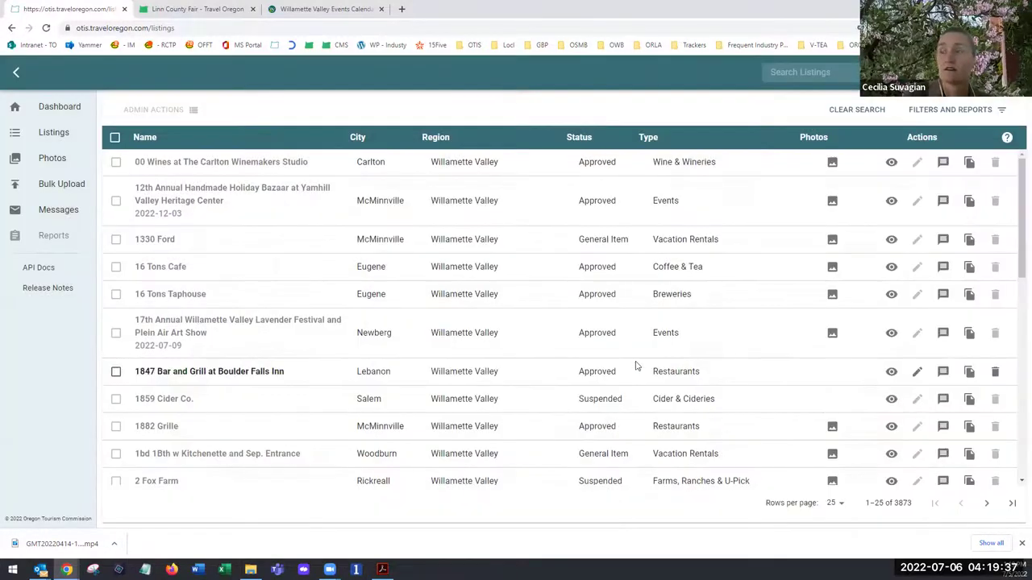
pyautogui.click(633, 376)
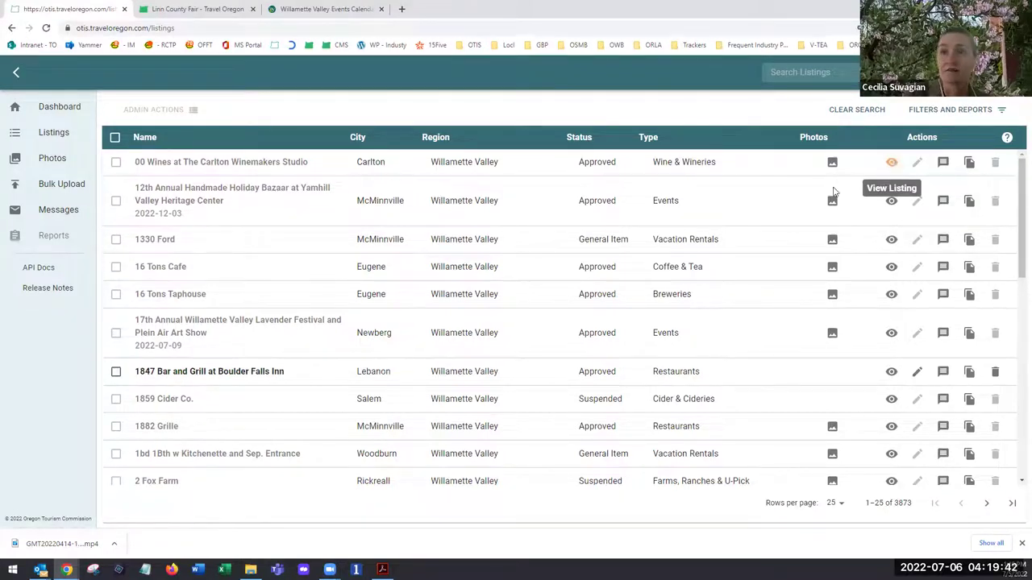
# Step: View the field details of the 00 Wines at The Carlton Winemakers Studio listing and close them
pyautogui.click(892, 163)
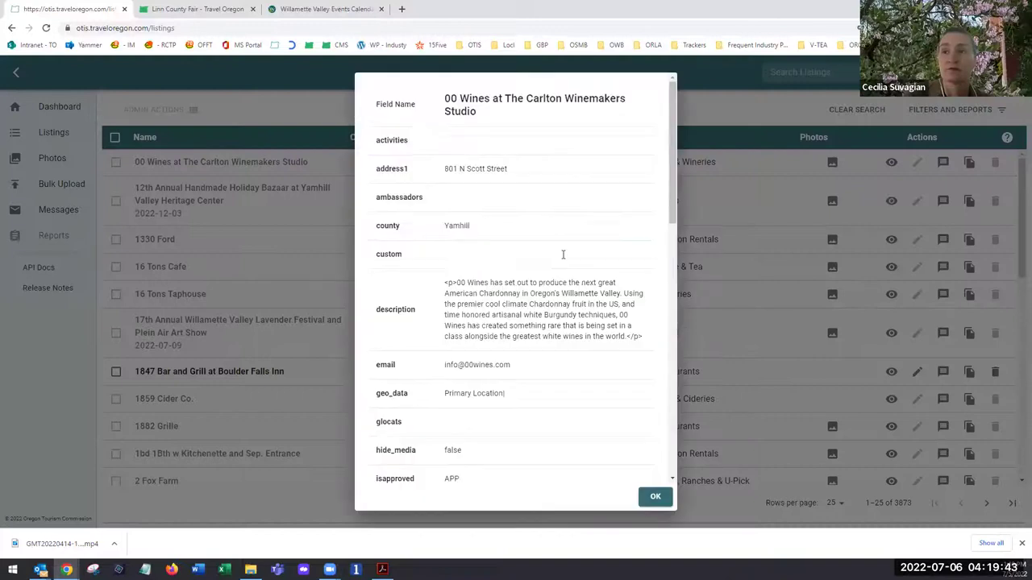
pyautogui.scroll(-5, 650, 495)
pyautogui.click(655, 497)
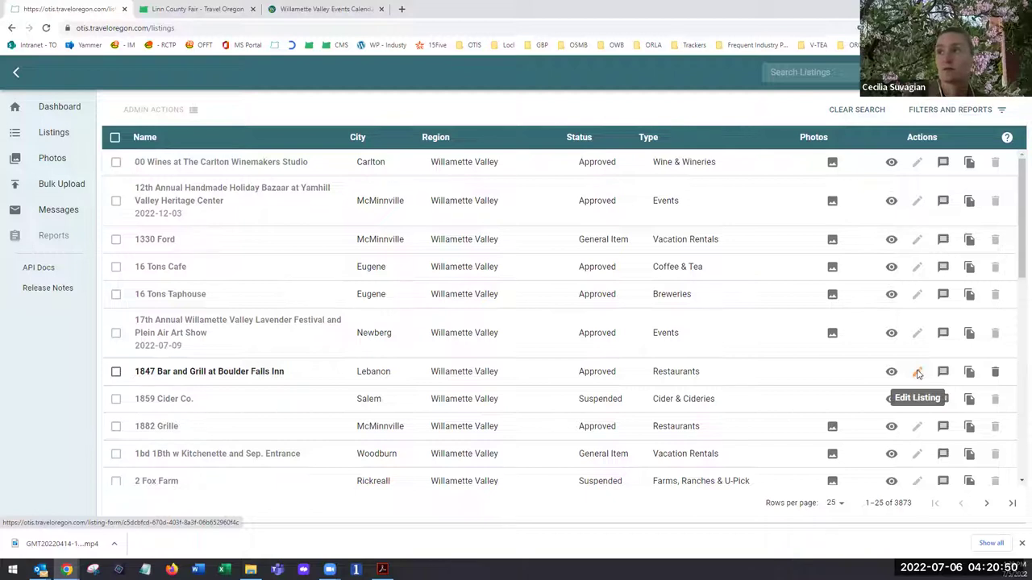
# Step: Open the listing filters and set the city filter to Albany
pyautogui.click(939, 112)
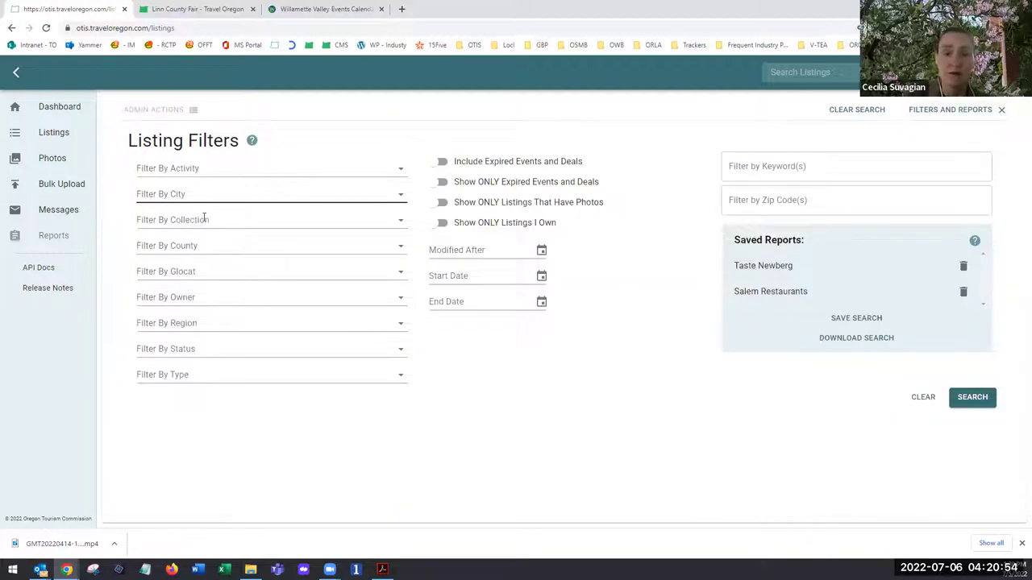
pyautogui.click(196, 194)
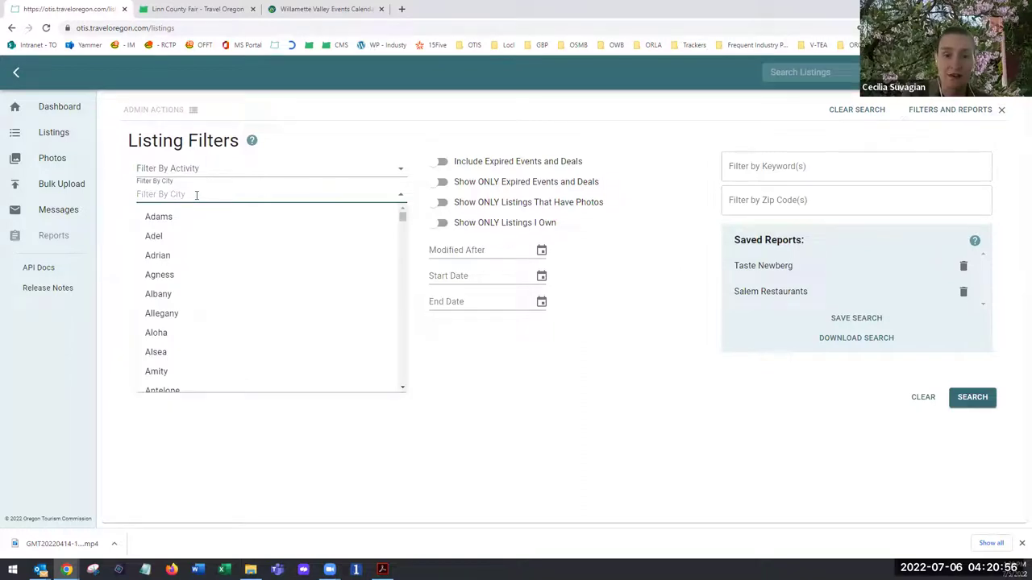
pyautogui.write('albany')
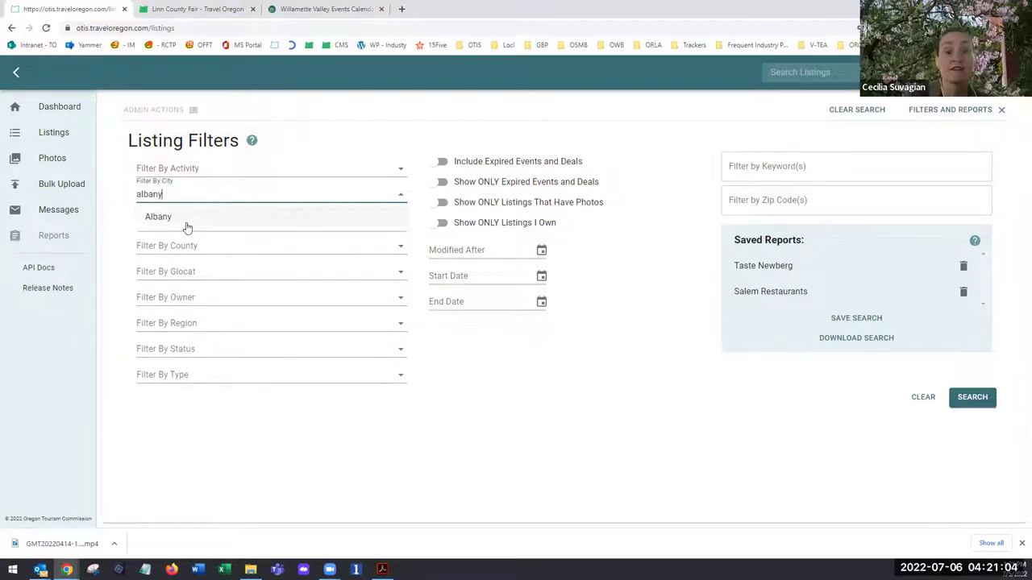
pyautogui.click(187, 226)
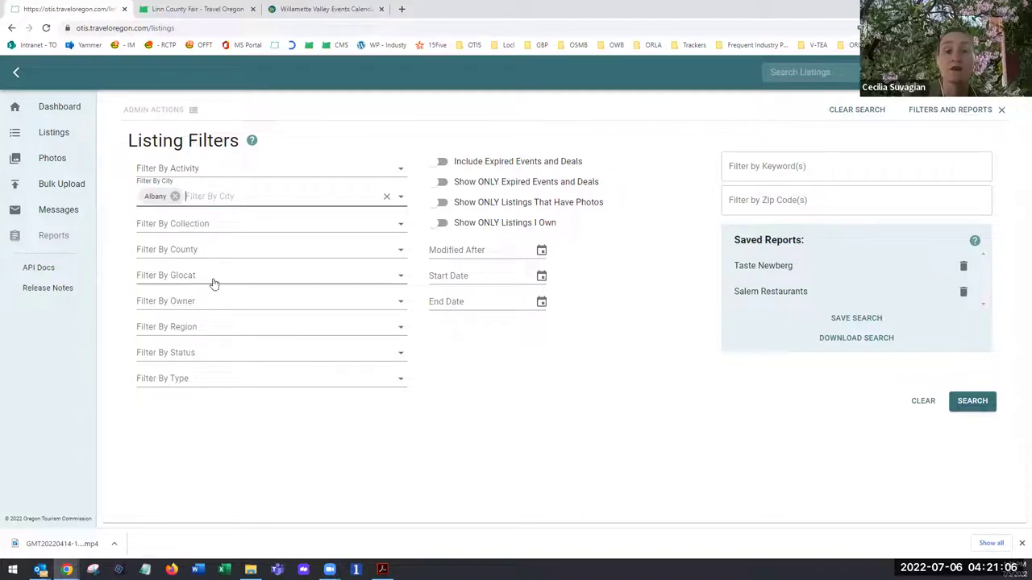
# Step: Set the listing type filter to Events and run the filtered search
pyautogui.click(198, 223)
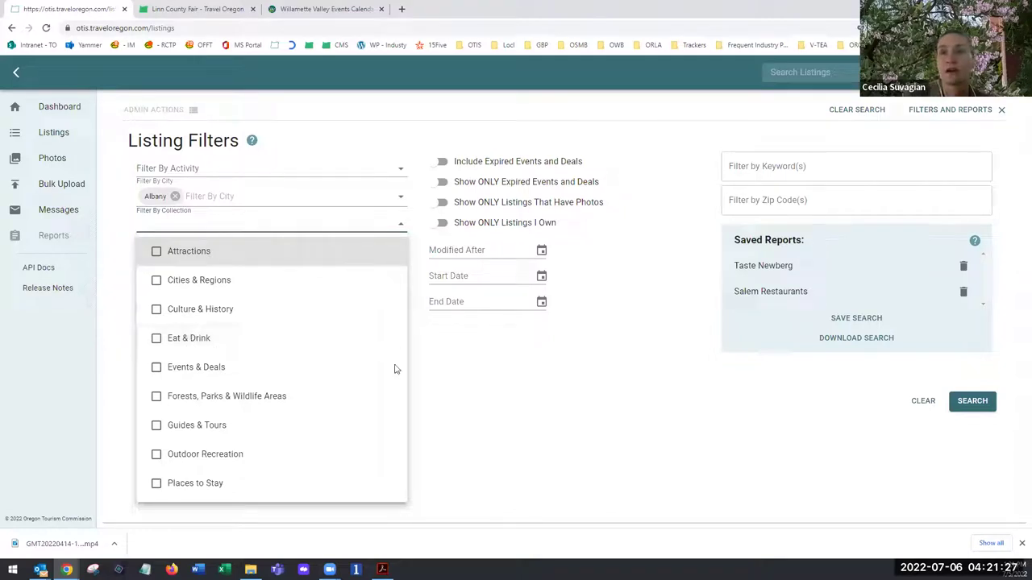
pyautogui.click(172, 380)
pyautogui.click(173, 380)
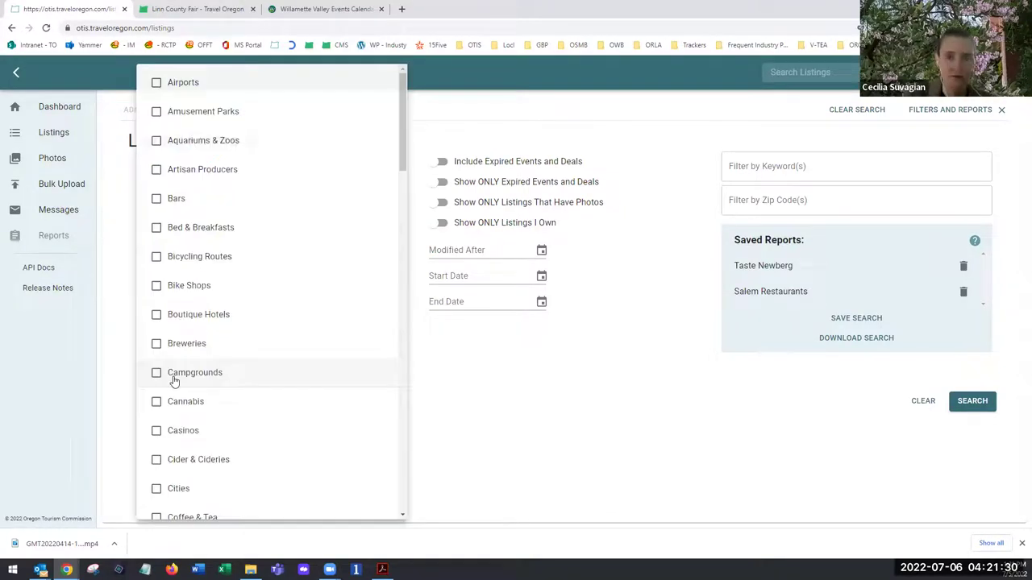
pyautogui.scroll(-5, 169, 299)
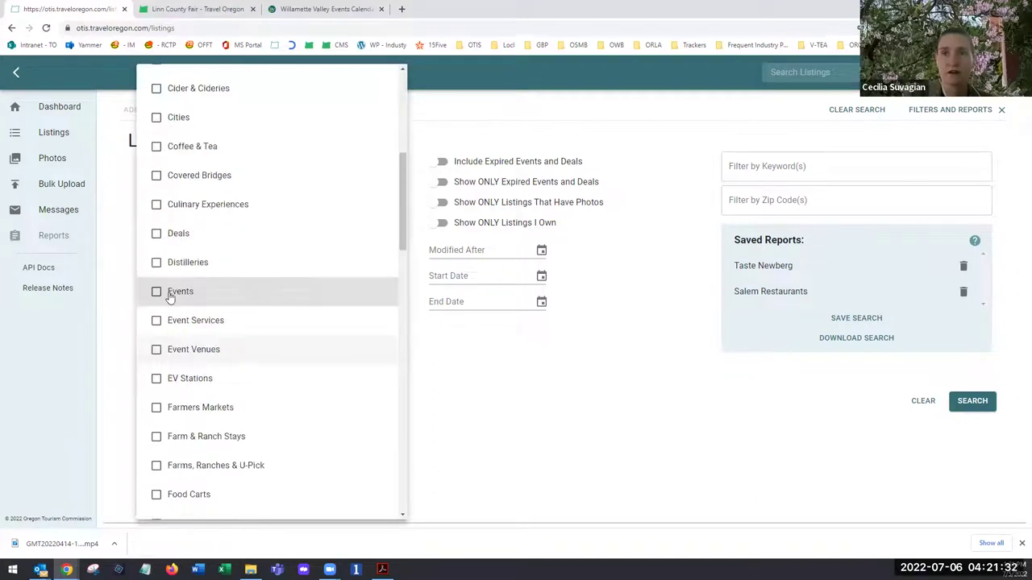
pyautogui.click(168, 296)
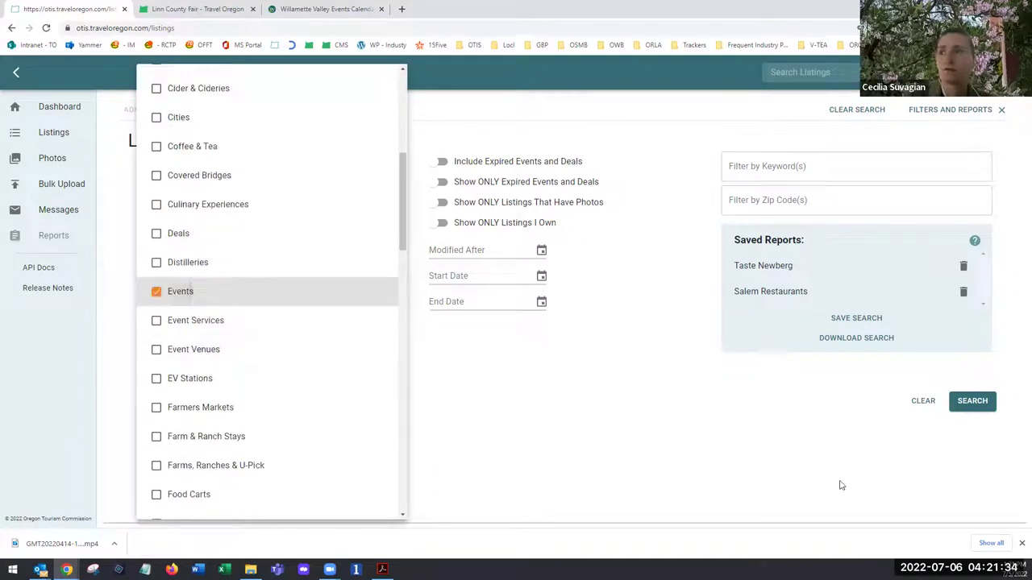
pyautogui.click(973, 402)
pyautogui.click(972, 402)
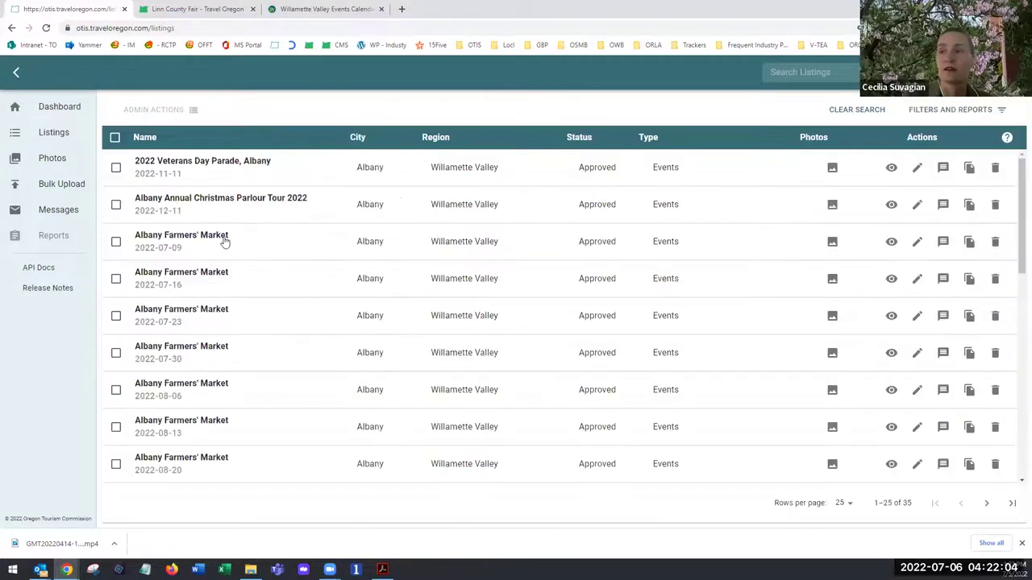
# Step: Find the Linn County Fair event among the filtered listings and open it for editing
pyautogui.scroll(-2, 225, 243)
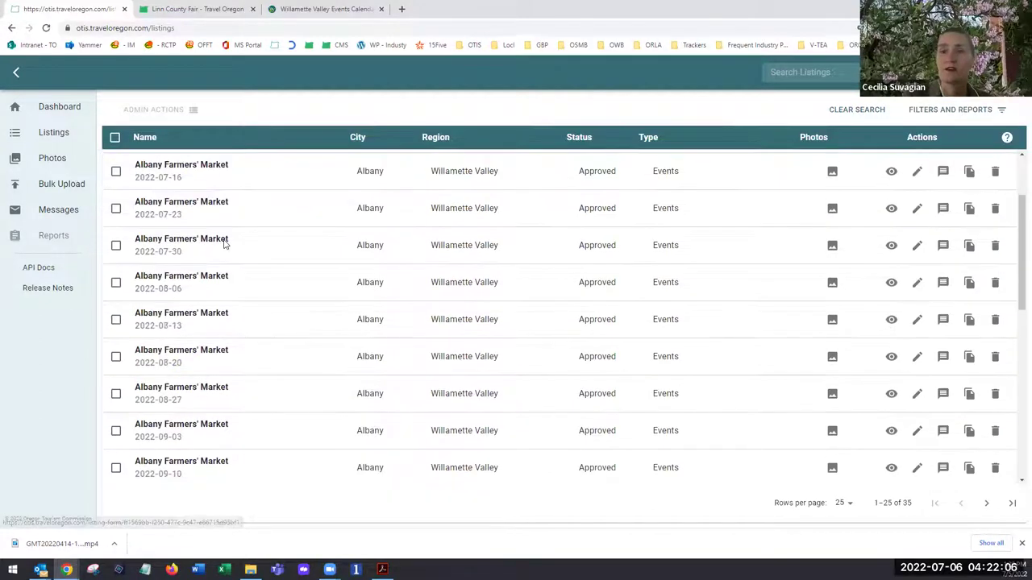
pyautogui.scroll(-2, 225, 243)
pyautogui.scroll(-2, 226, 244)
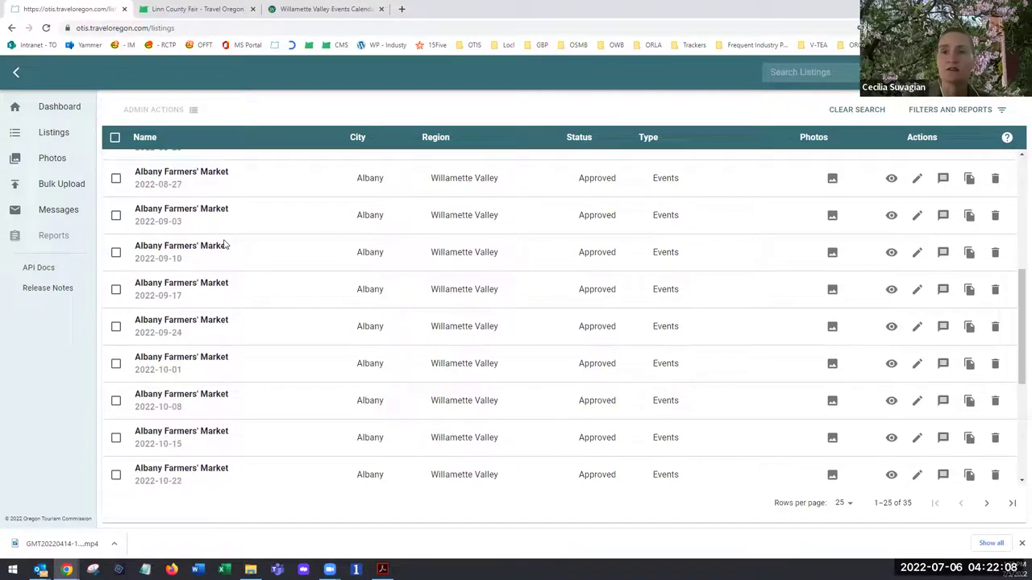
pyautogui.scroll(-4, 225, 245)
pyautogui.scroll(-2, 224, 247)
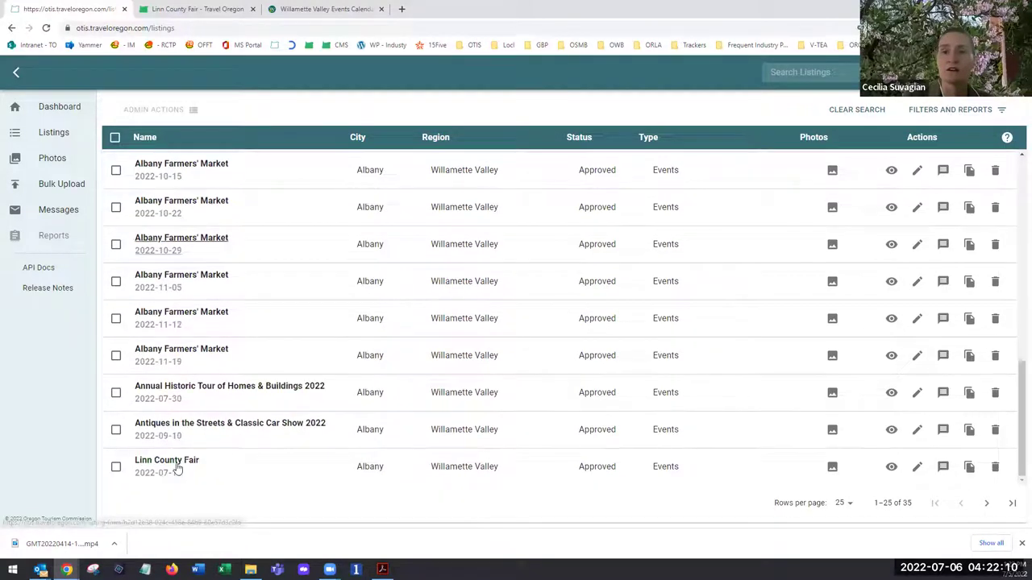
pyautogui.click(173, 464)
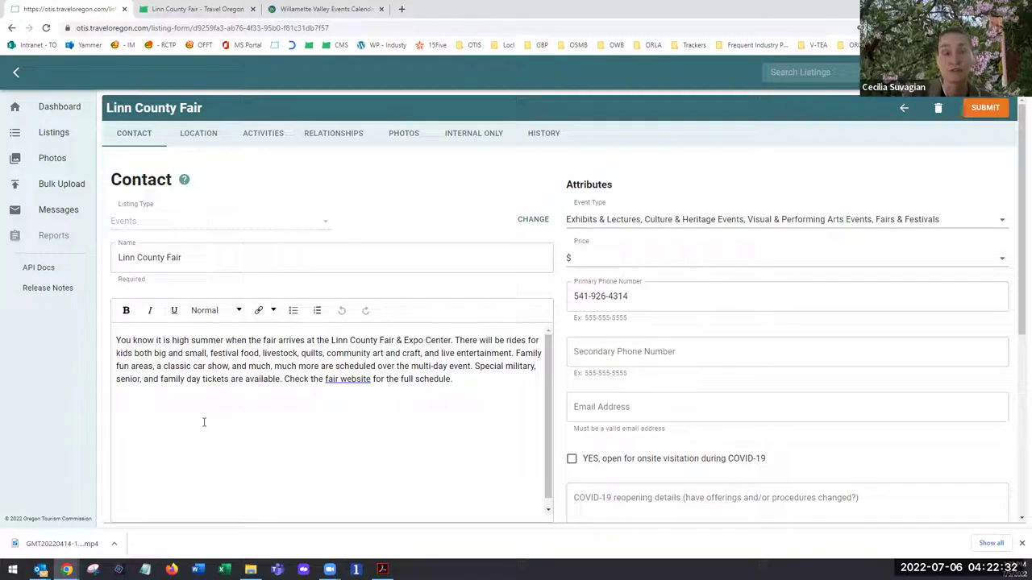
# Step: Examine the listing's contact information, including the description, event type choices, dates, times and website link
pyautogui.click(472, 381)
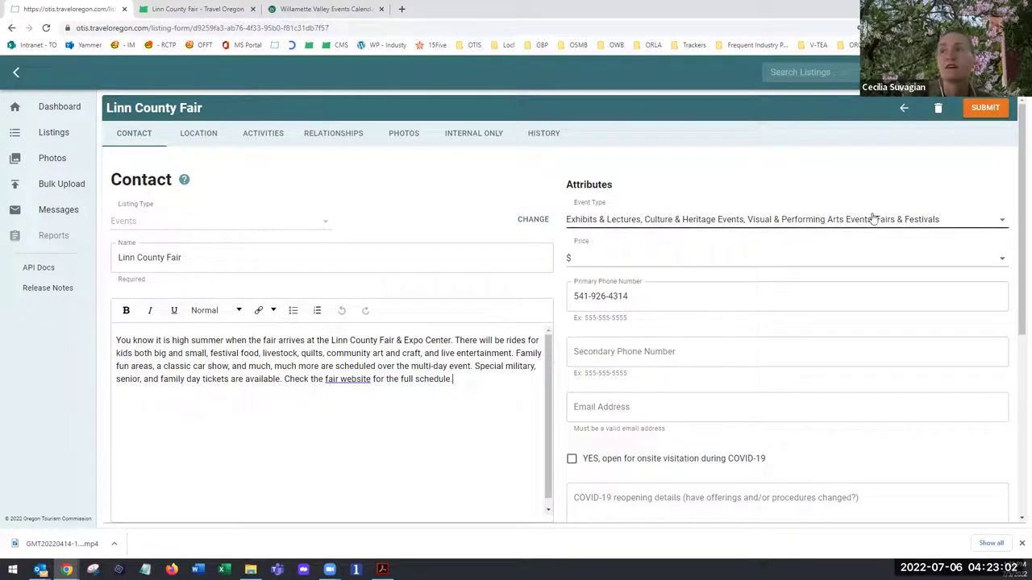
pyautogui.click(943, 223)
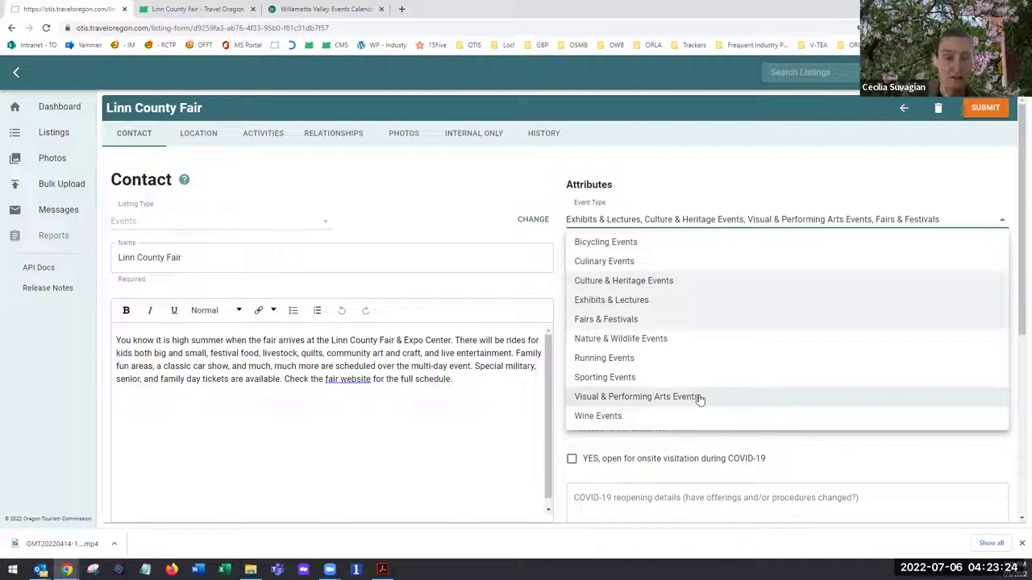
pyautogui.click(504, 174)
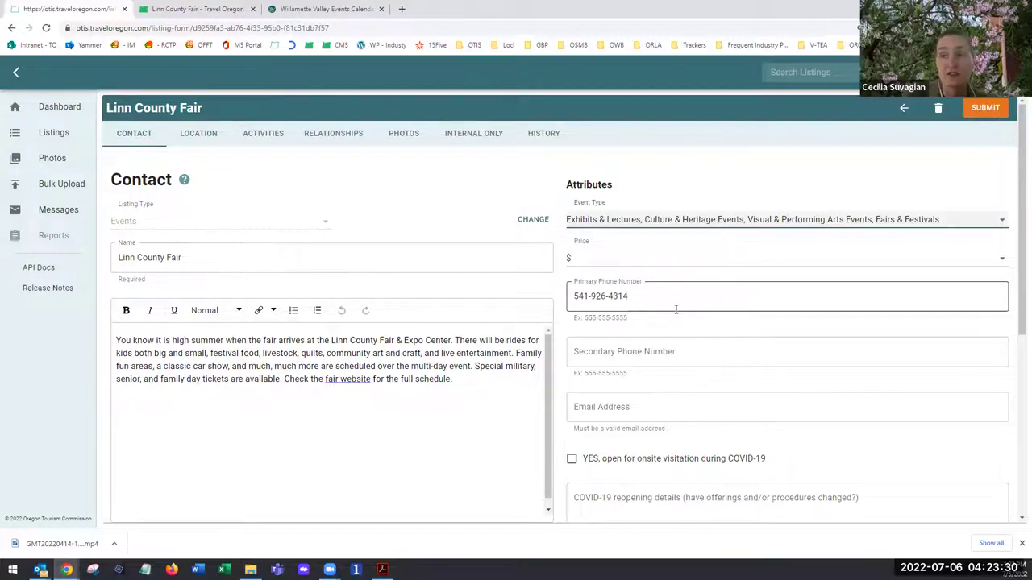
pyautogui.scroll(-3, 676, 309)
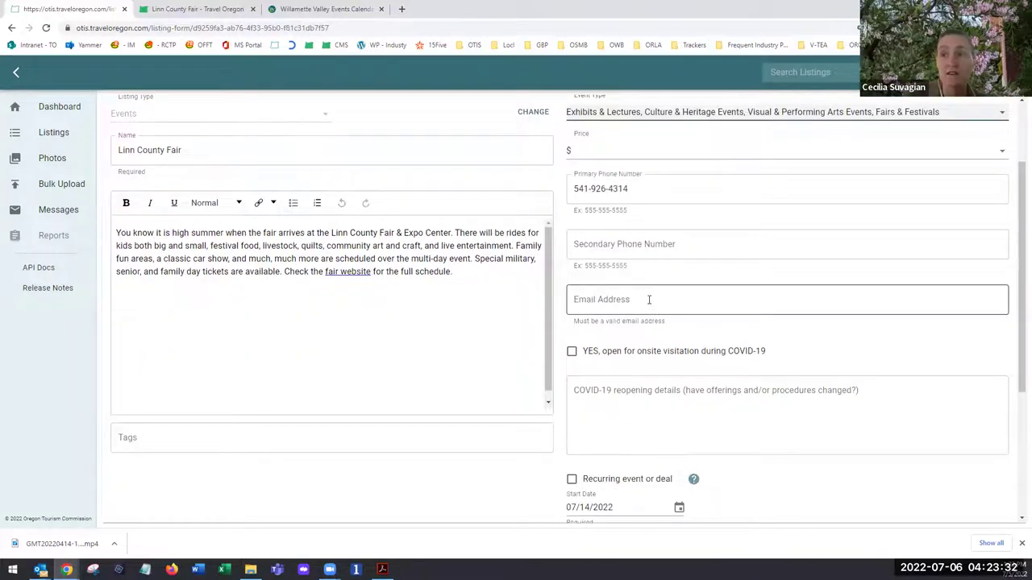
pyautogui.scroll(-2, 649, 299)
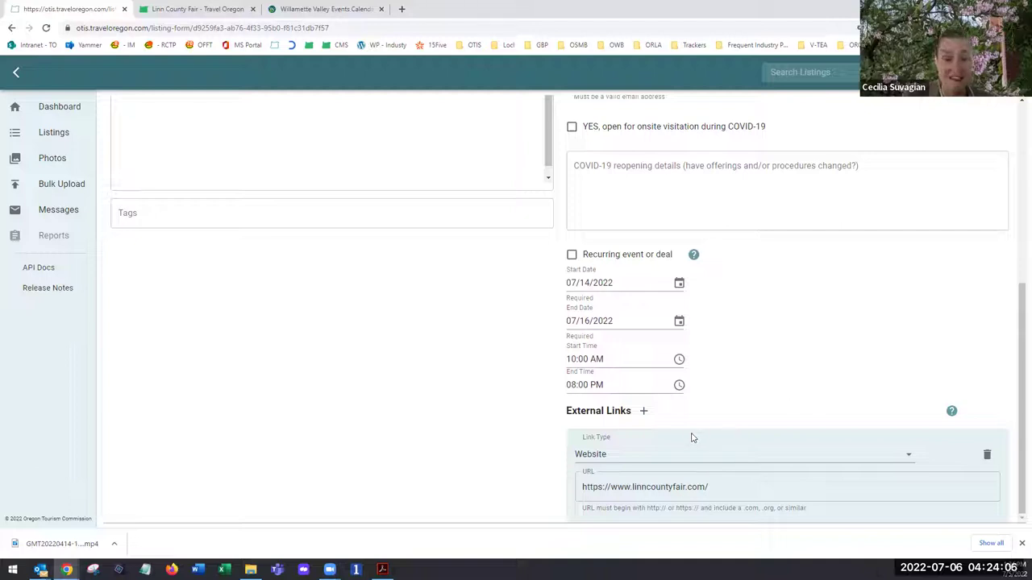
# Step: Add an extra external link entry to check the available link types, and delete the empty entry
pyautogui.click(643, 413)
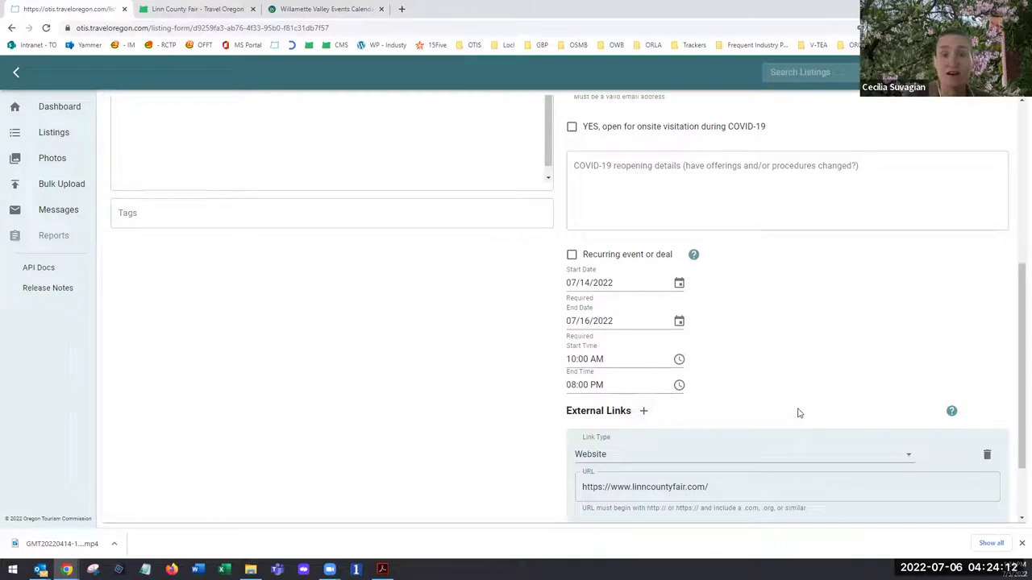
pyautogui.scroll(-2, 798, 413)
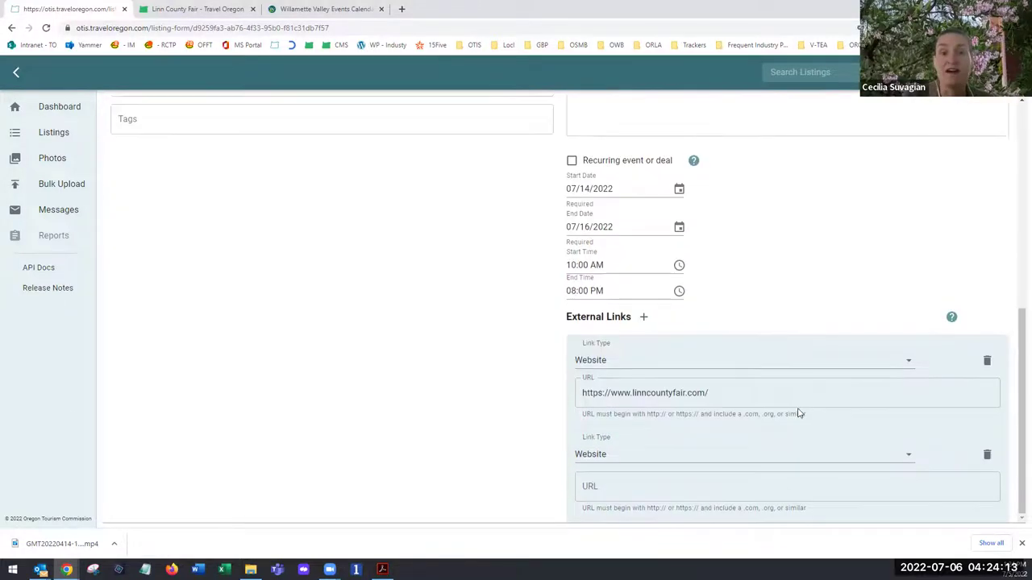
pyautogui.click(680, 460)
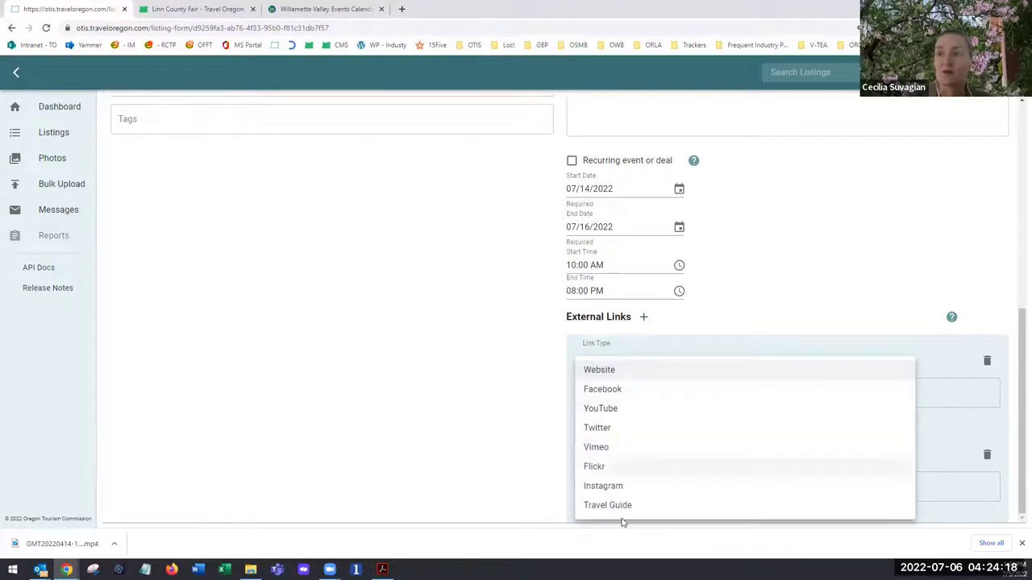
pyautogui.click(525, 457)
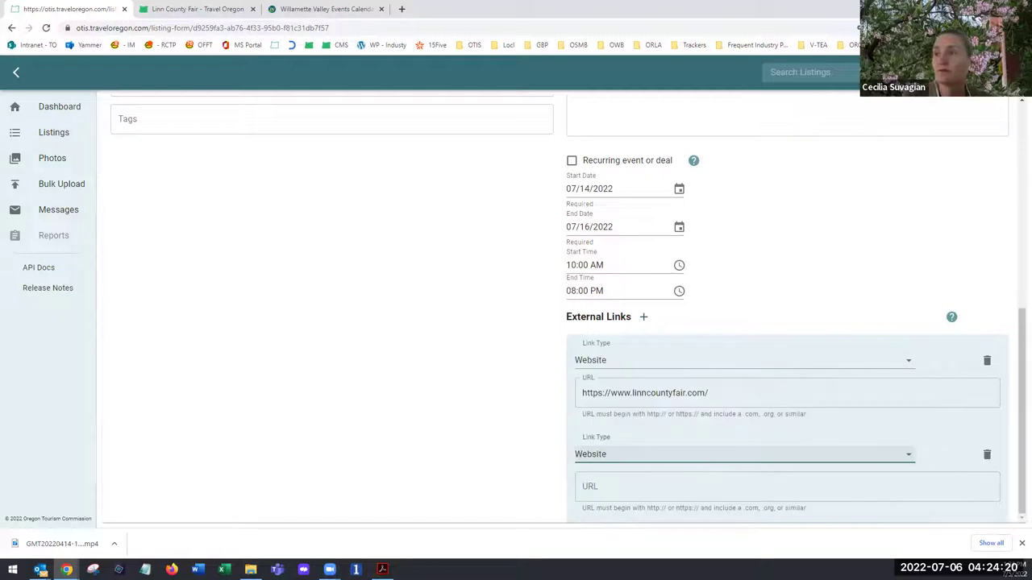
pyautogui.click(987, 455)
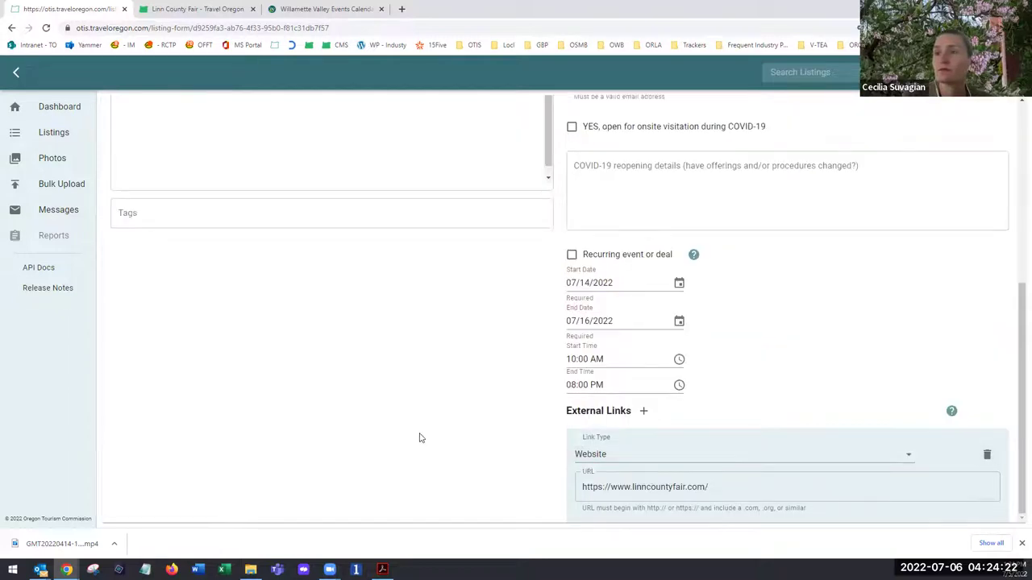
# Step: Examine the listing's location information, including the primary address, region, coordinates and map marker
pyautogui.scroll(5, 419, 438)
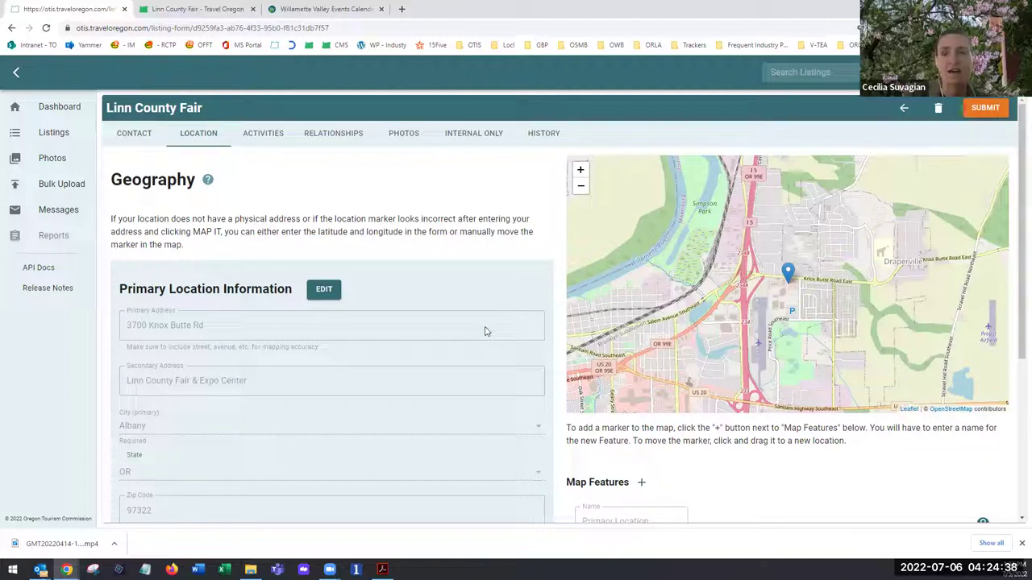
pyautogui.scroll(-1, 443, 282)
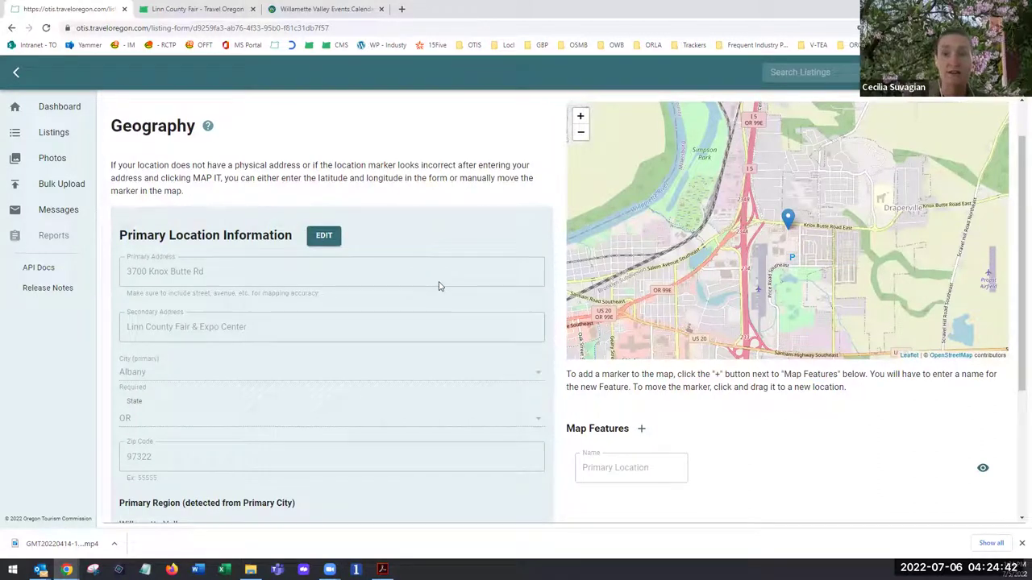
pyautogui.scroll(-3, 439, 286)
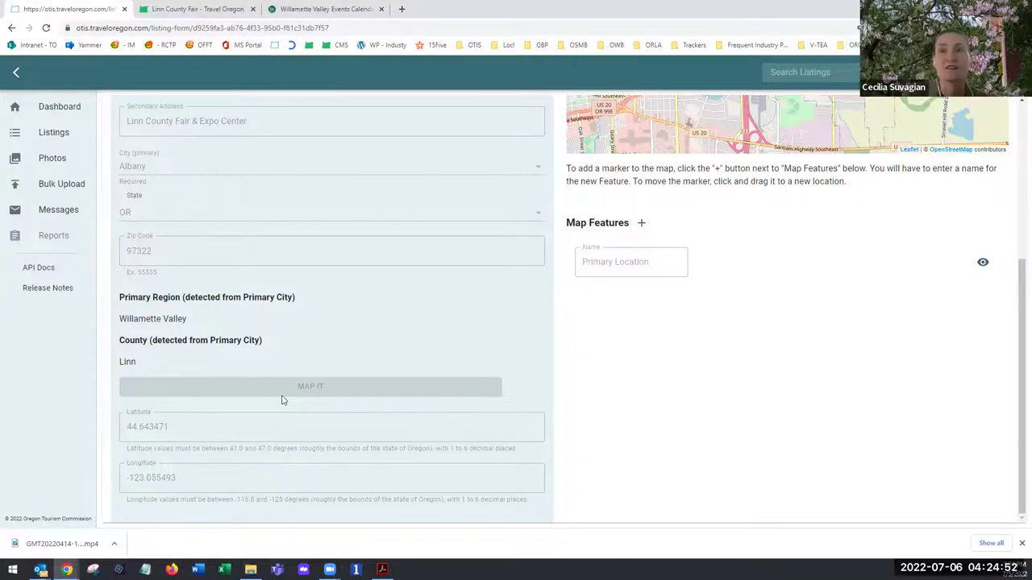
pyautogui.scroll(3, 283, 402)
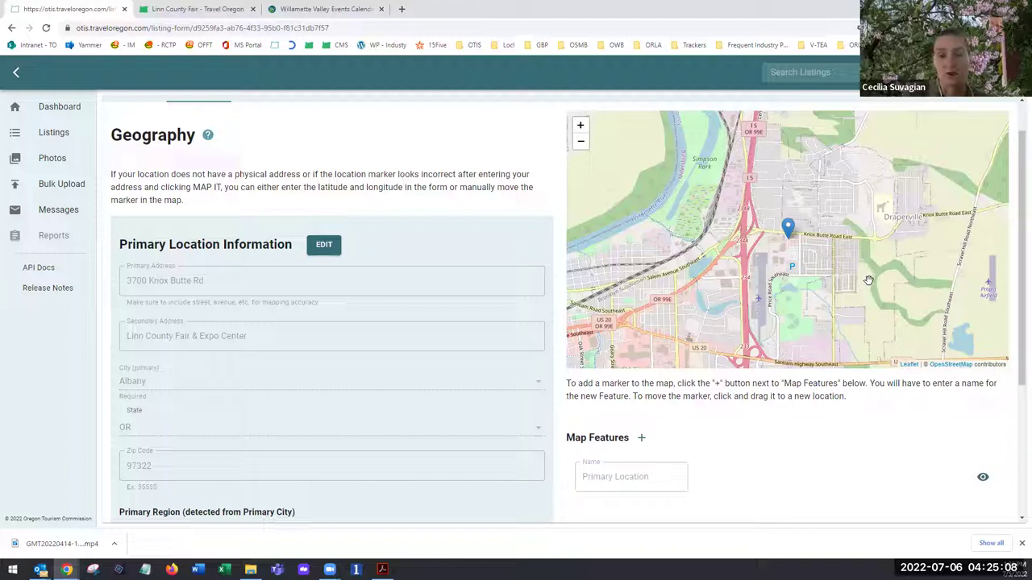
pyautogui.scroll(1, 543, 290)
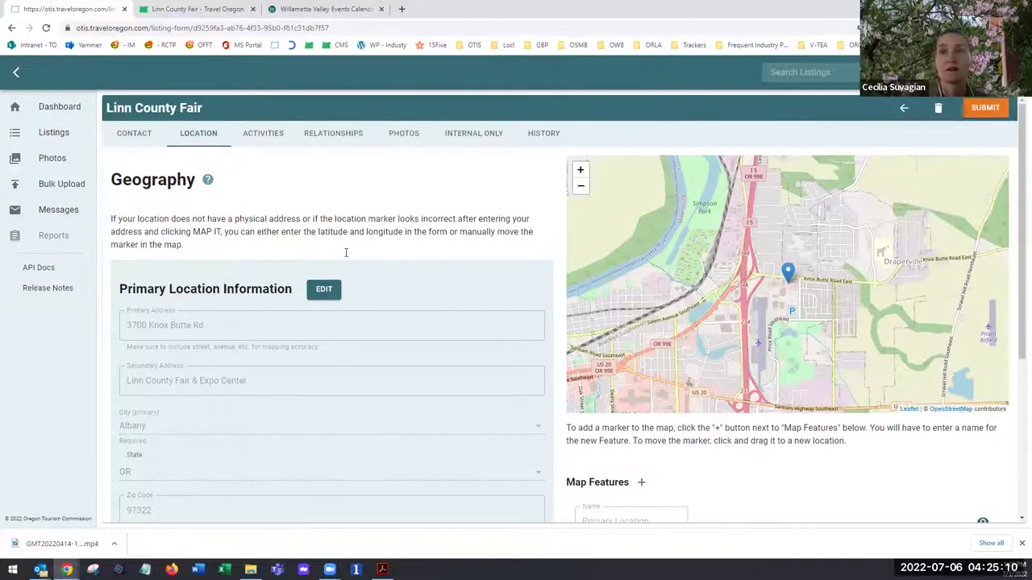
# Step: Examine the activities selected for the listing and its related city, region and listings
pyautogui.click(266, 135)
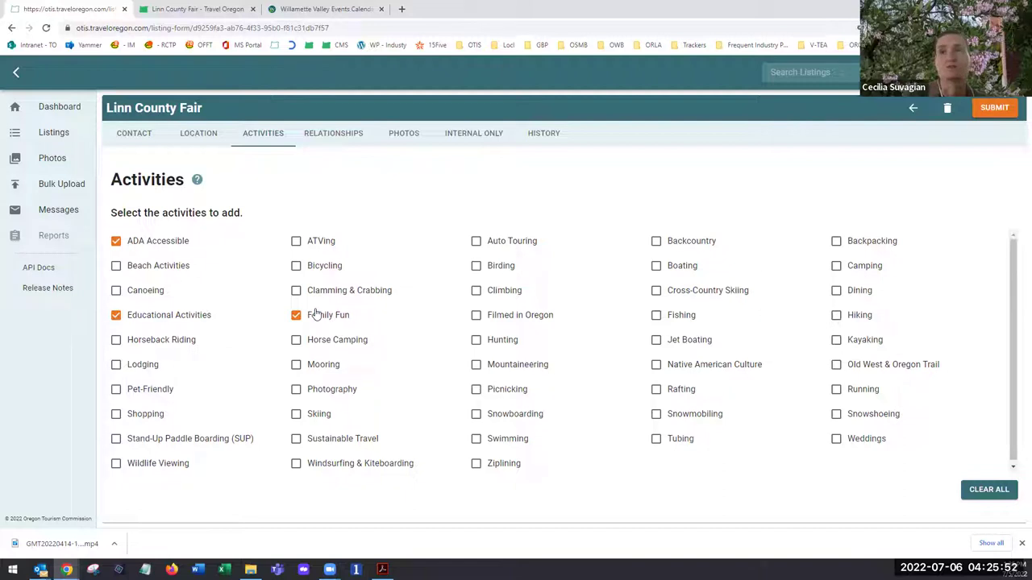
pyautogui.click(330, 138)
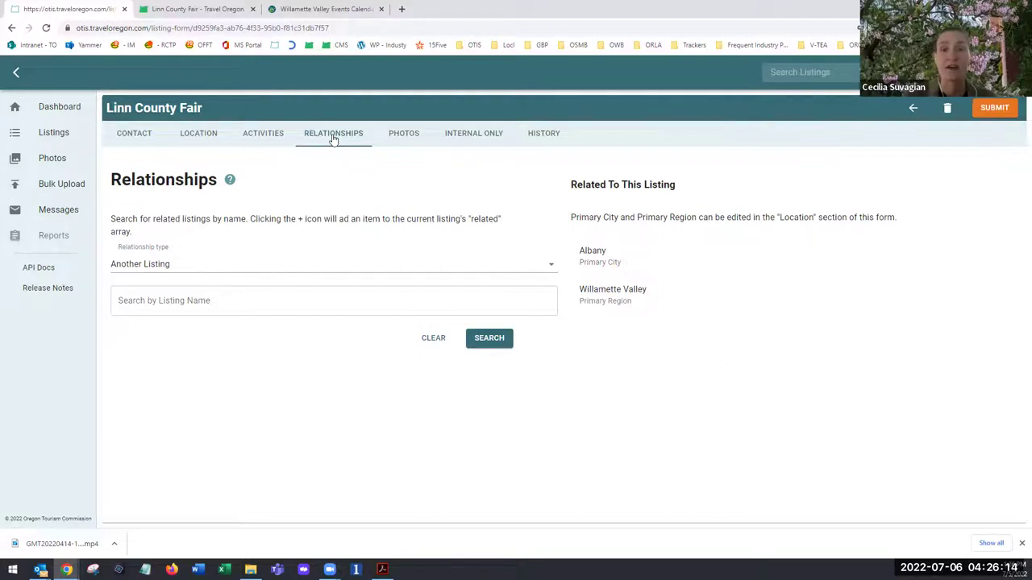
# Step: Search other listings for "willamette valley vineyards", add Willamette Valley Vineyards as a related listing, and remove that relationship again
pyautogui.click(205, 307)
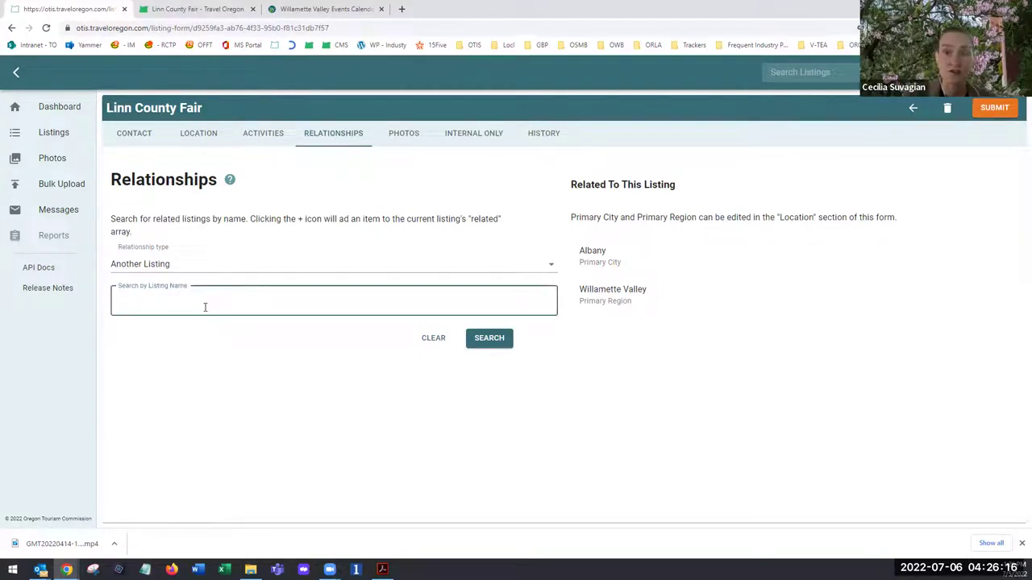
pyautogui.write('willamet')
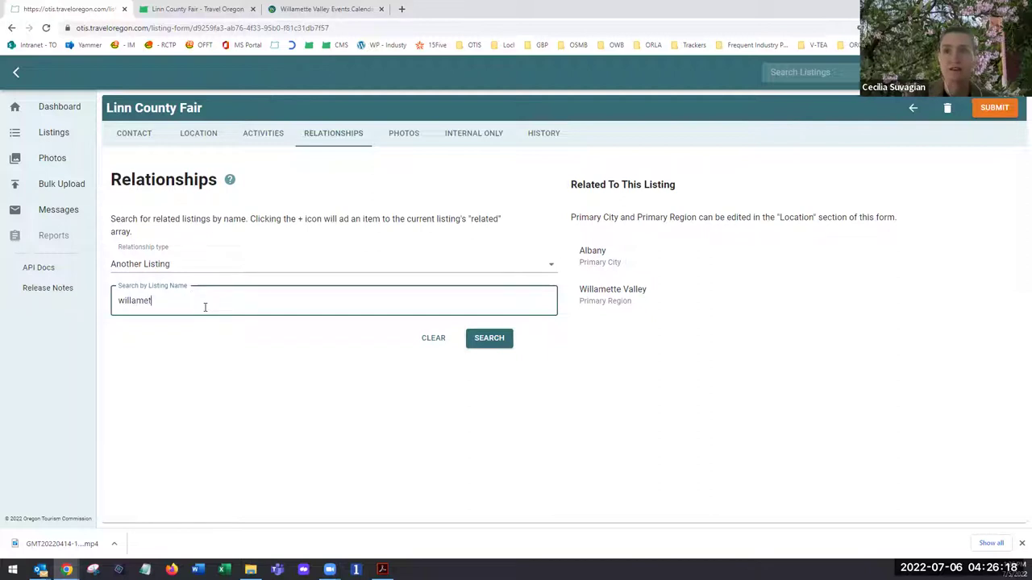
pyautogui.write('te valley vine')
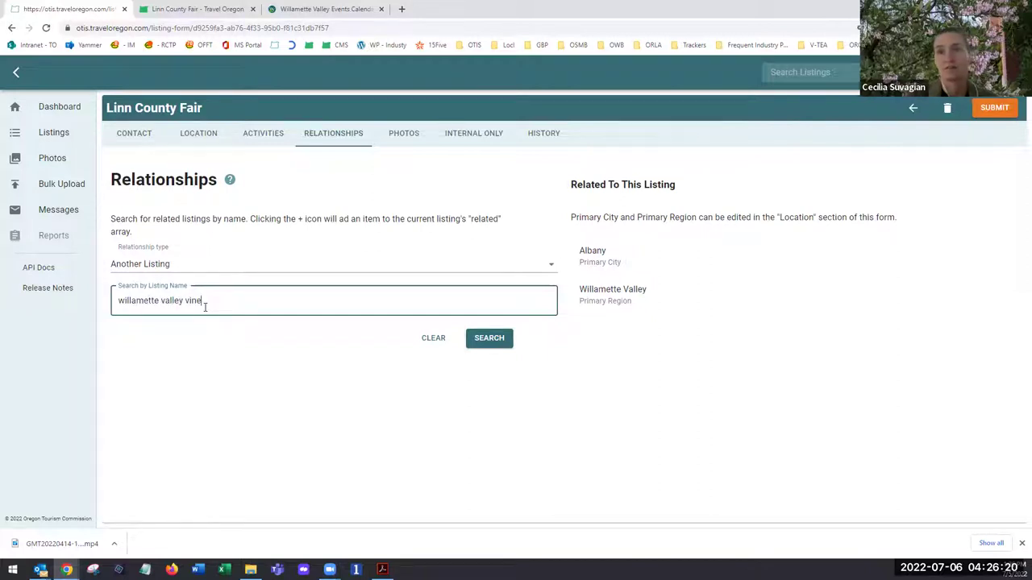
pyautogui.write('yards')
pyautogui.click(479, 340)
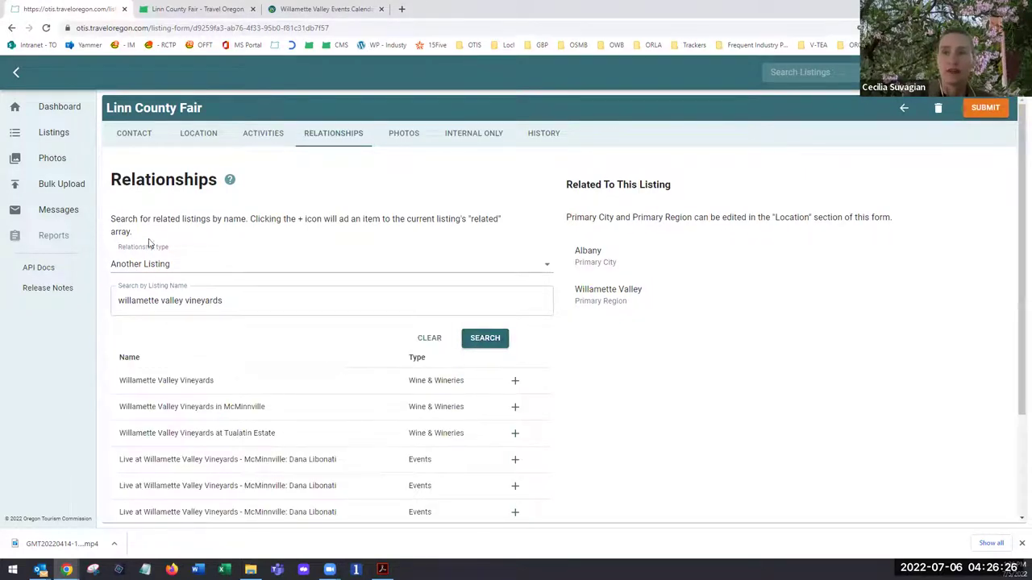
pyautogui.click(516, 385)
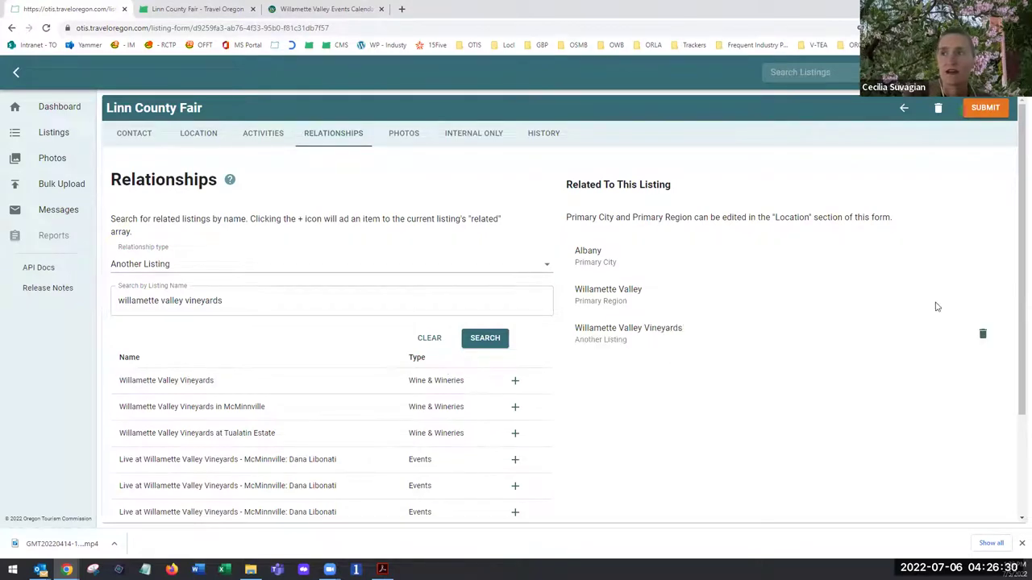
pyautogui.click(983, 337)
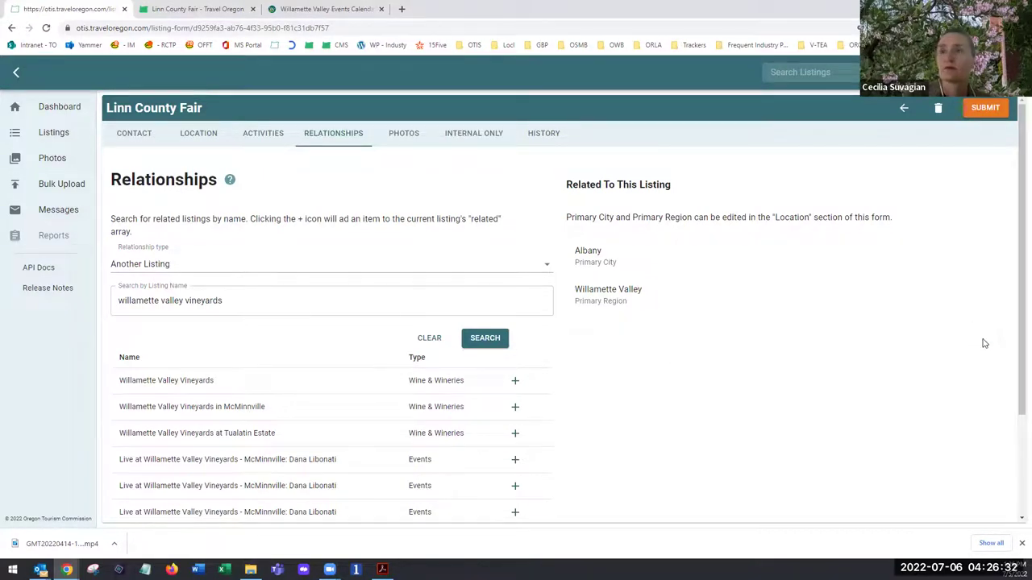
# Step: Examine the listing's photos and internal-only details, including the notes area and approval status choices, keeping the status at Pending Approval
pyautogui.click(404, 138)
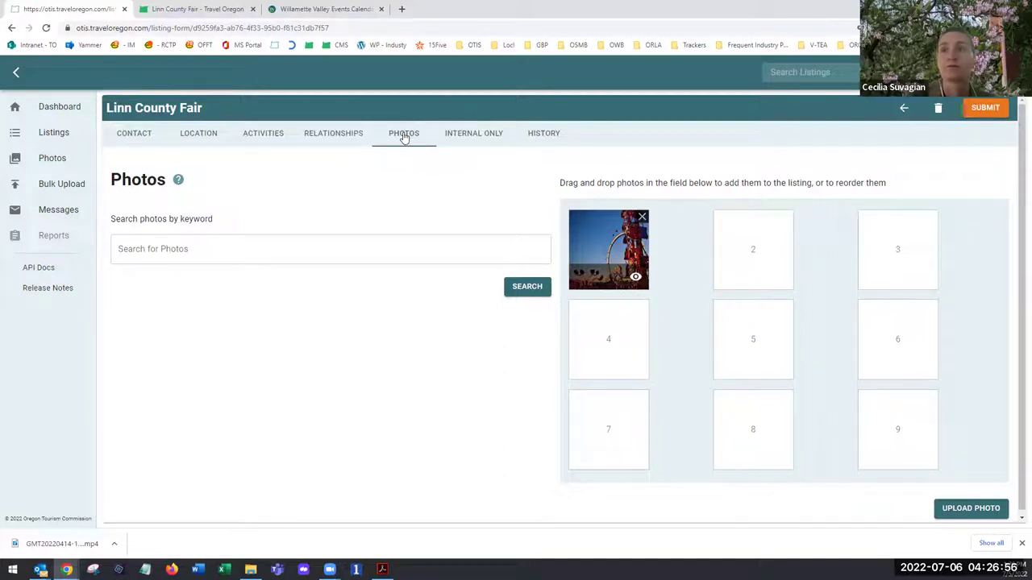
pyautogui.click(466, 137)
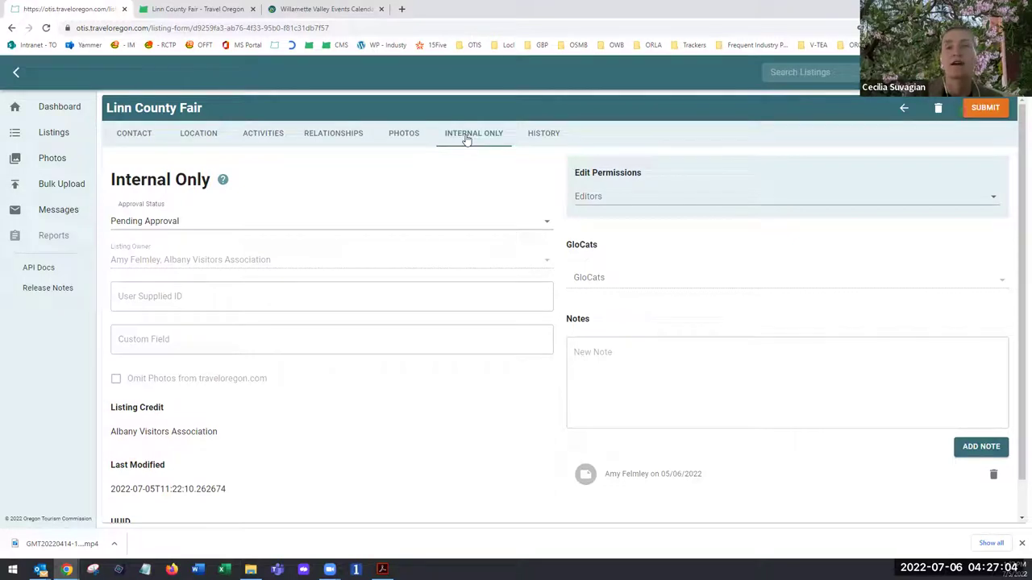
pyautogui.click(429, 224)
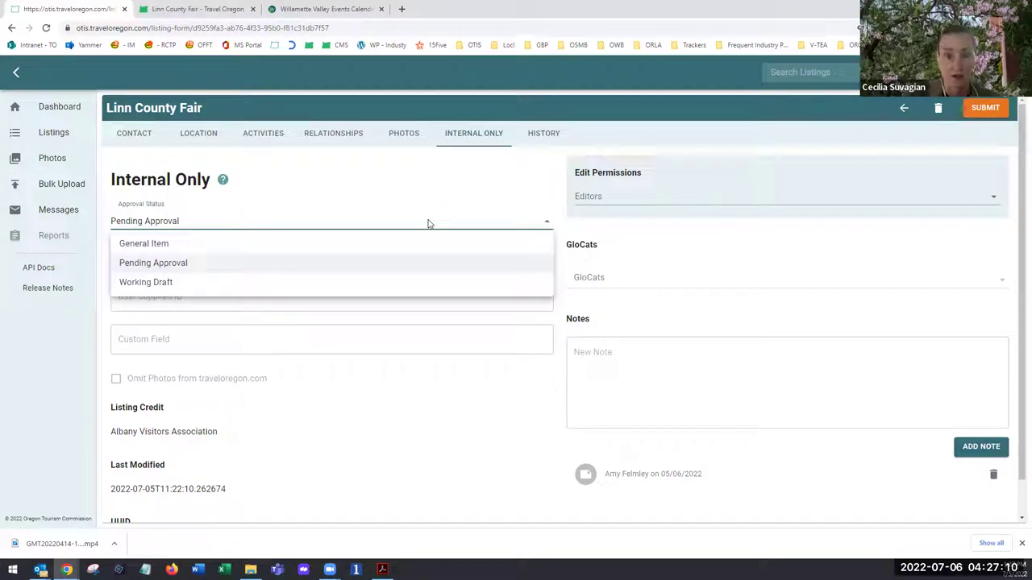
pyautogui.click(178, 266)
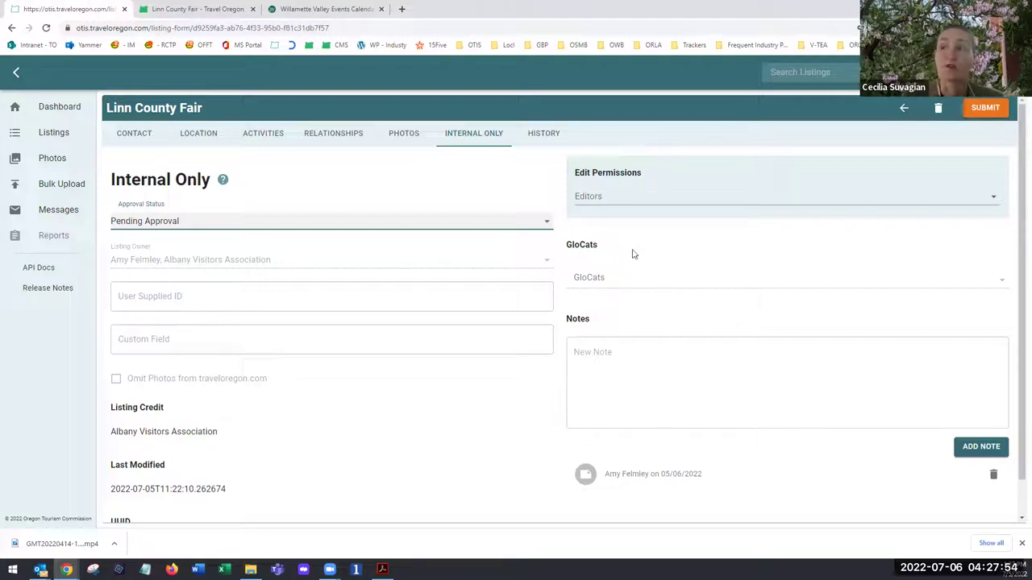
pyautogui.click(608, 357)
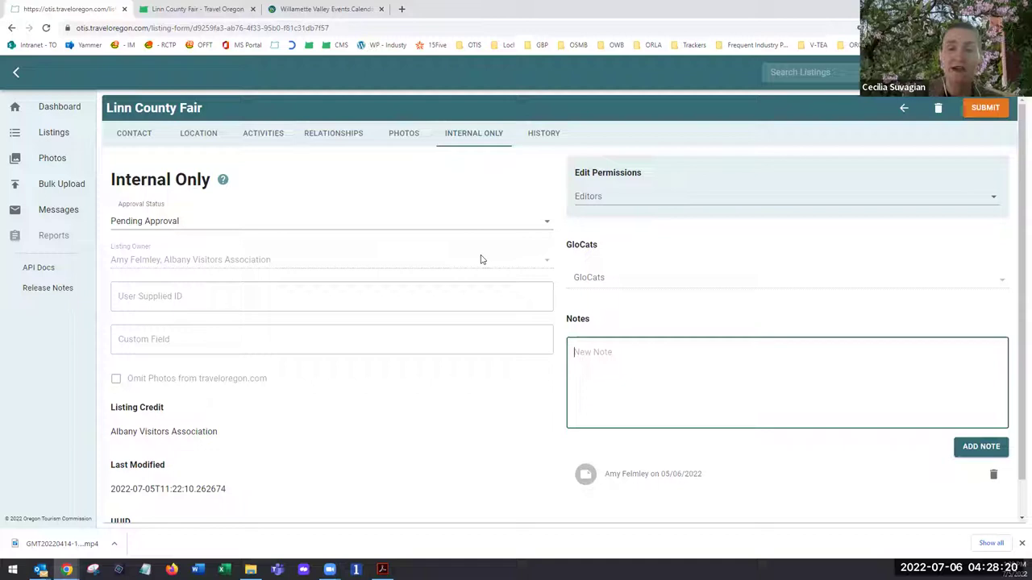
# Step: Review the listing's update history, and return to the listings page without submitting the form
pyautogui.click(541, 135)
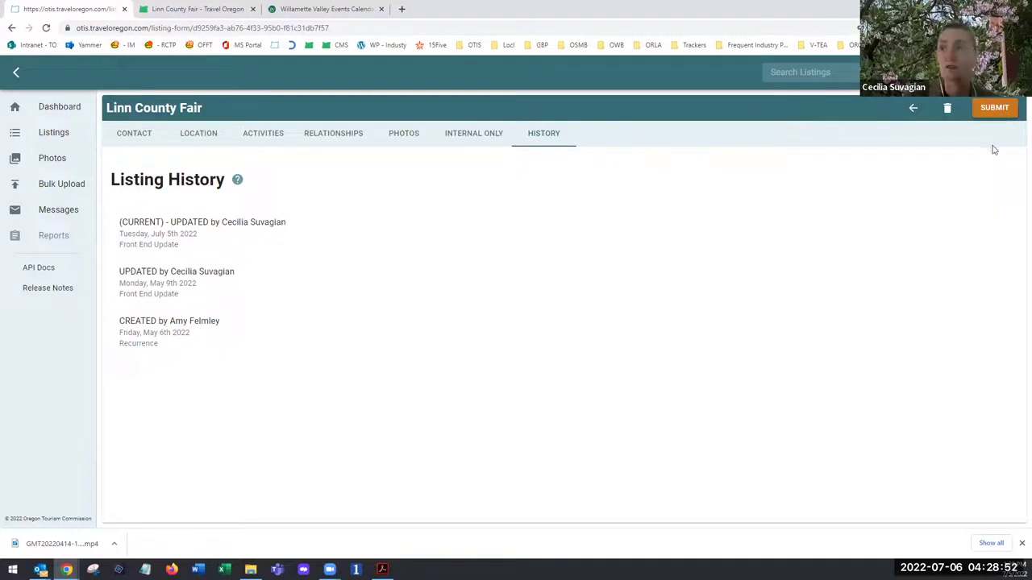
pyautogui.click(911, 111)
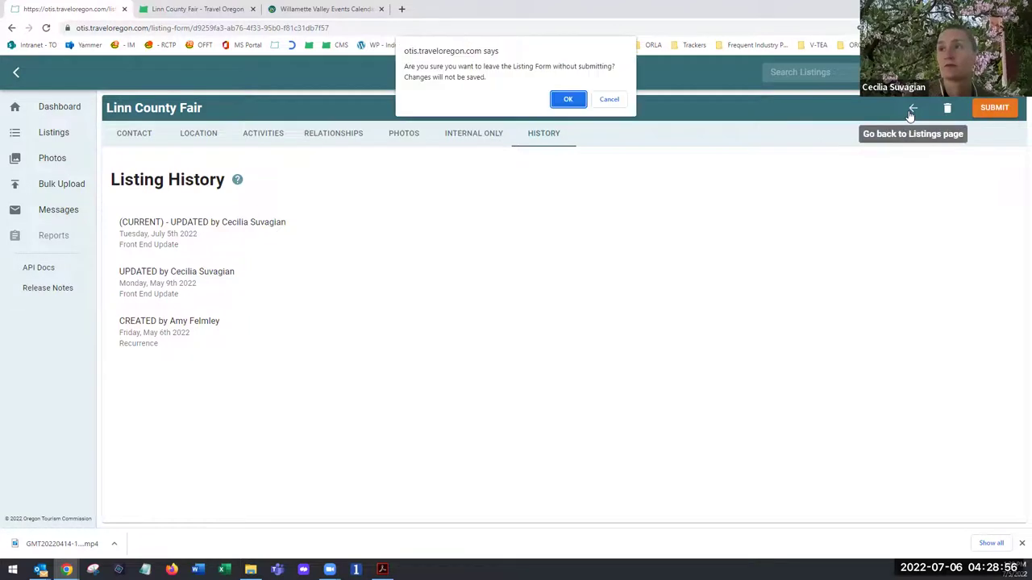
pyautogui.click(567, 99)
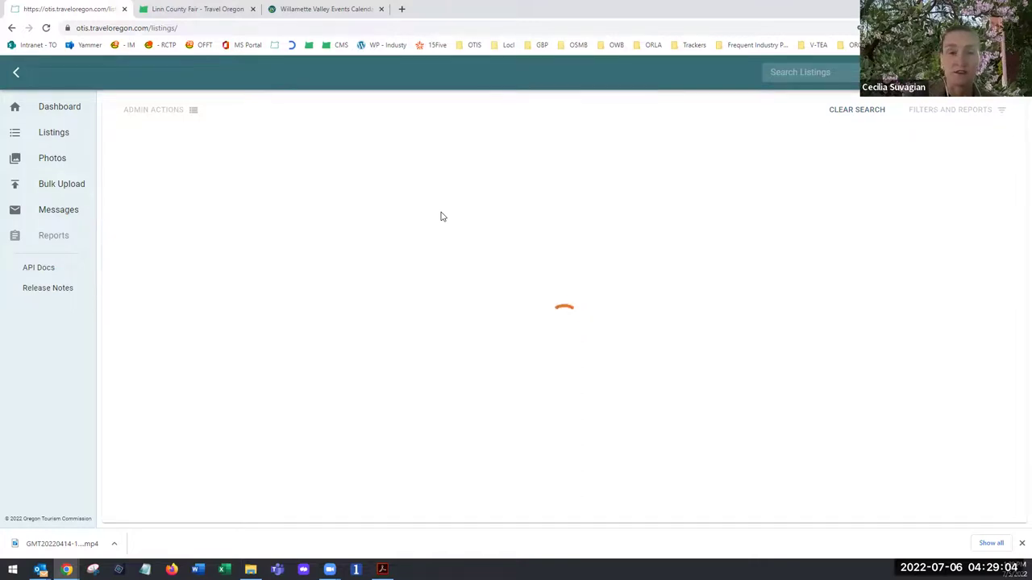
# Step: View the Linn County Fair event on the public Travel Oregon page and open its page from the Willamette Valley events calendar
pyautogui.click(215, 14)
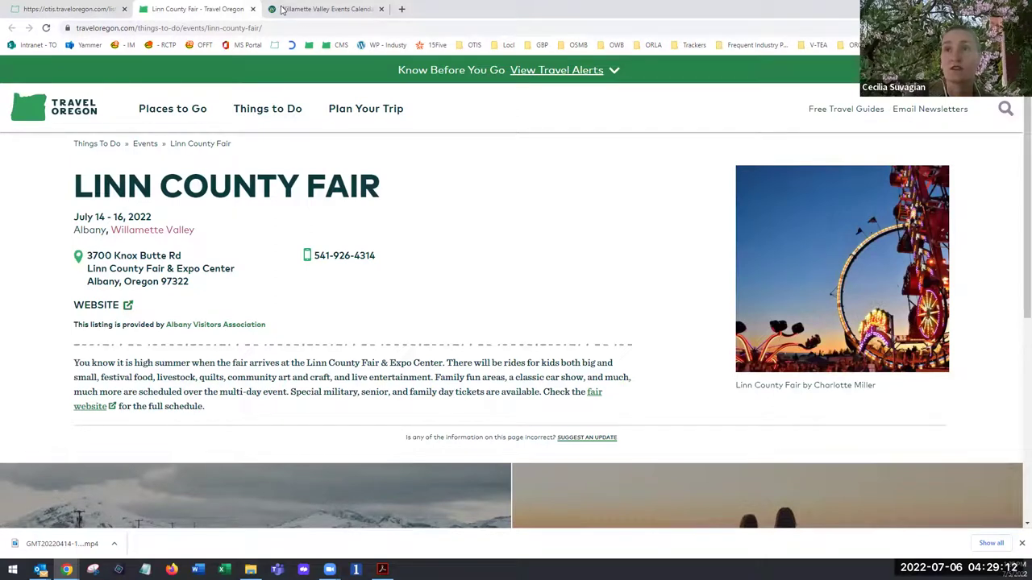
pyautogui.click(320, 10)
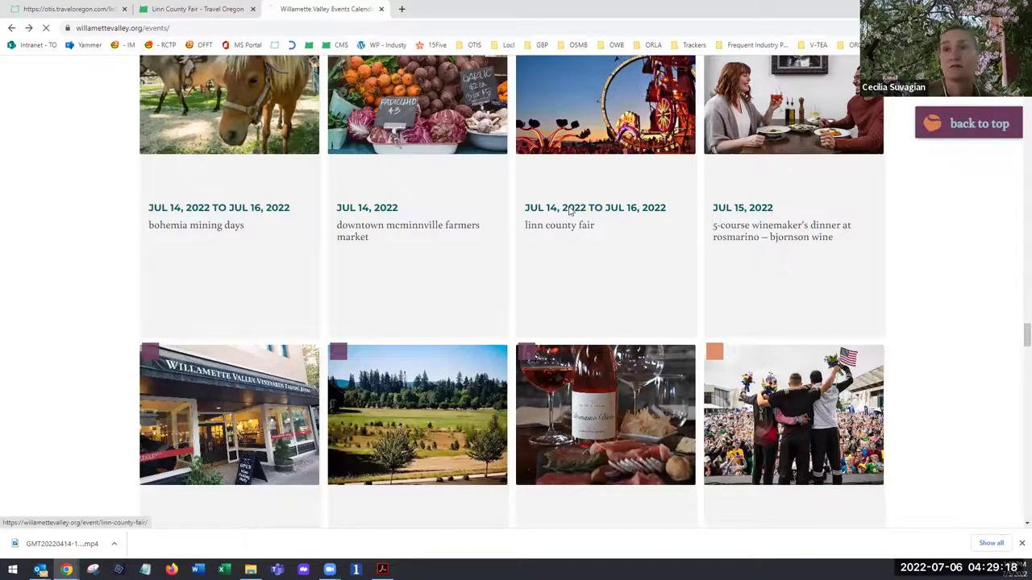
pyautogui.click(571, 213)
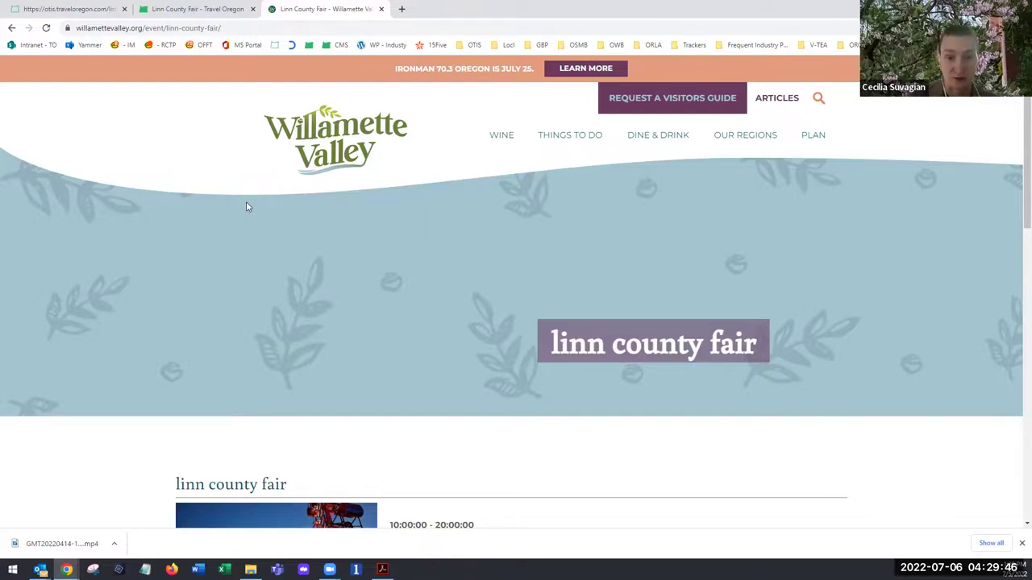
# Step: Switch back to the OTIS listings and clear the current search filters
pyautogui.click(67, 8)
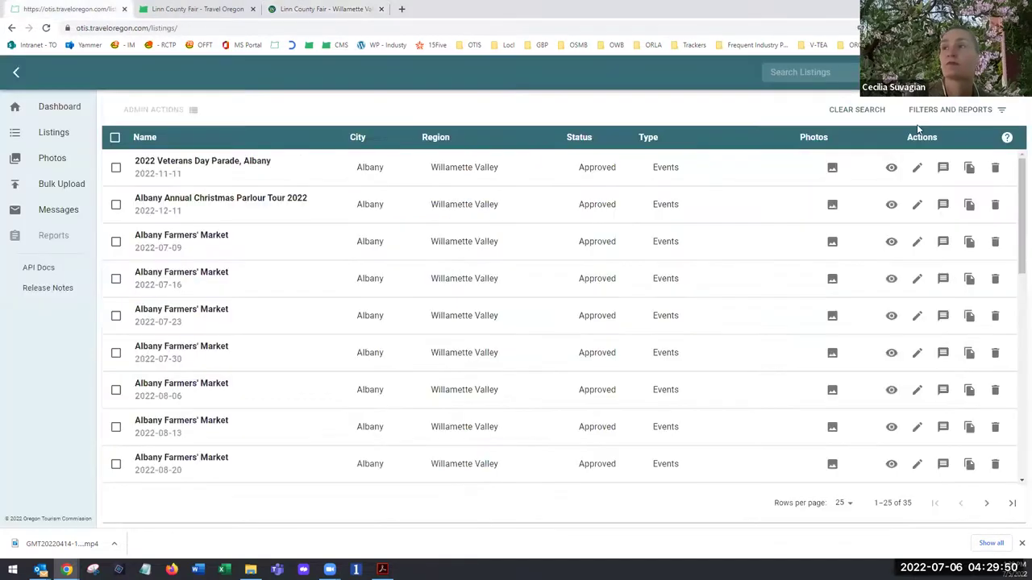
pyautogui.click(847, 110)
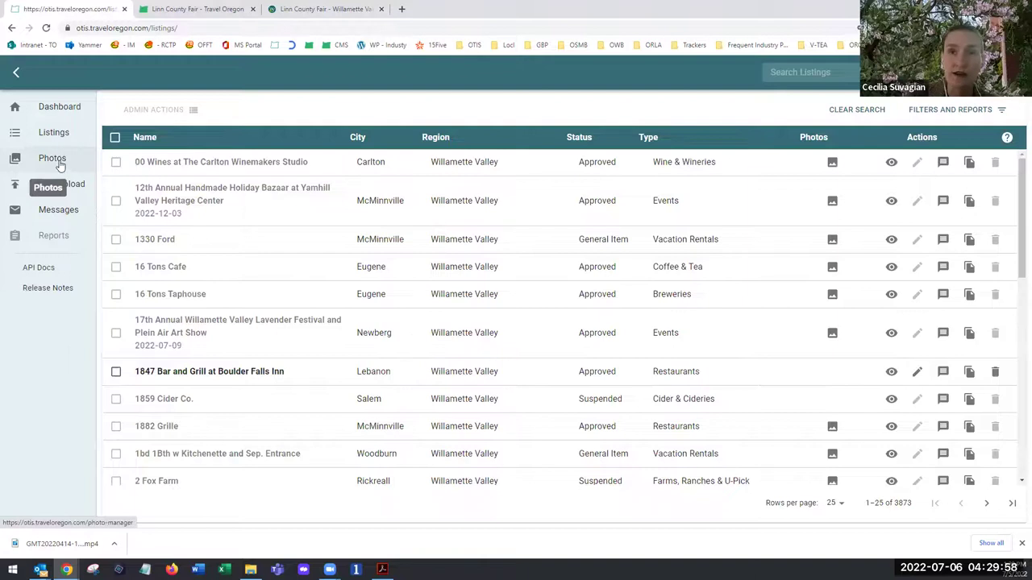
# Step: Examine the existing images in the photo manager, and go back to the listings
pyautogui.click(60, 165)
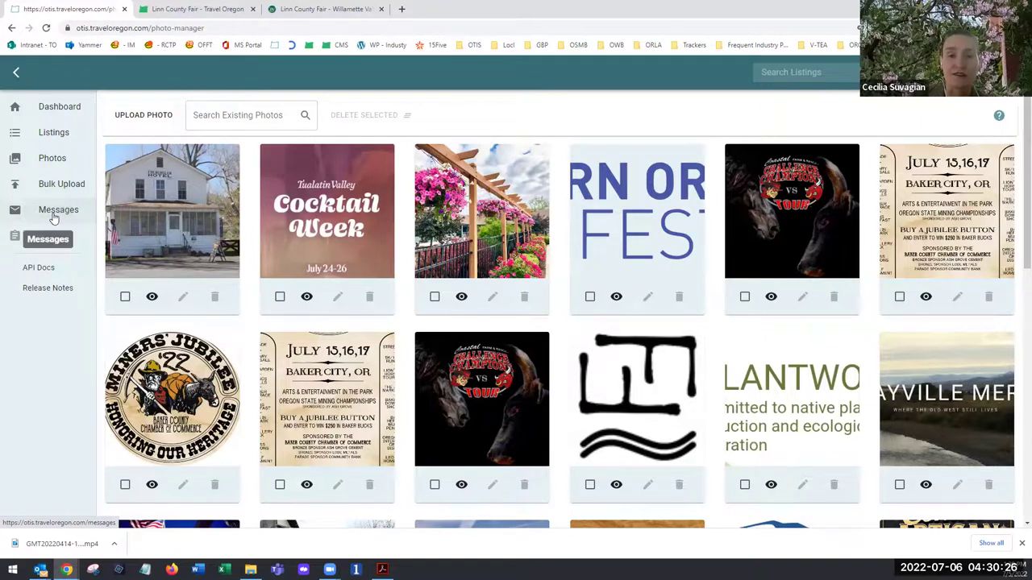
pyautogui.click(58, 137)
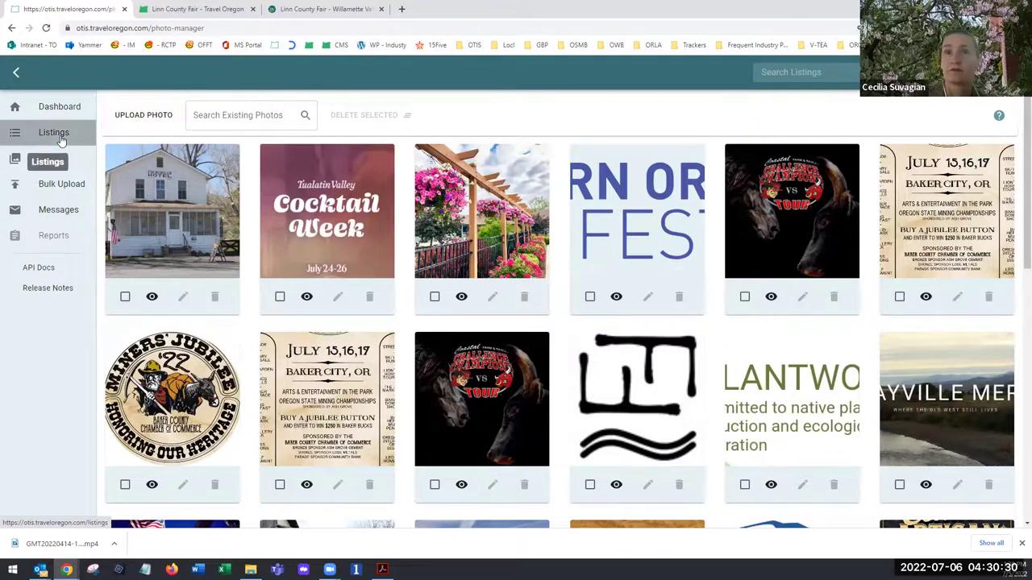